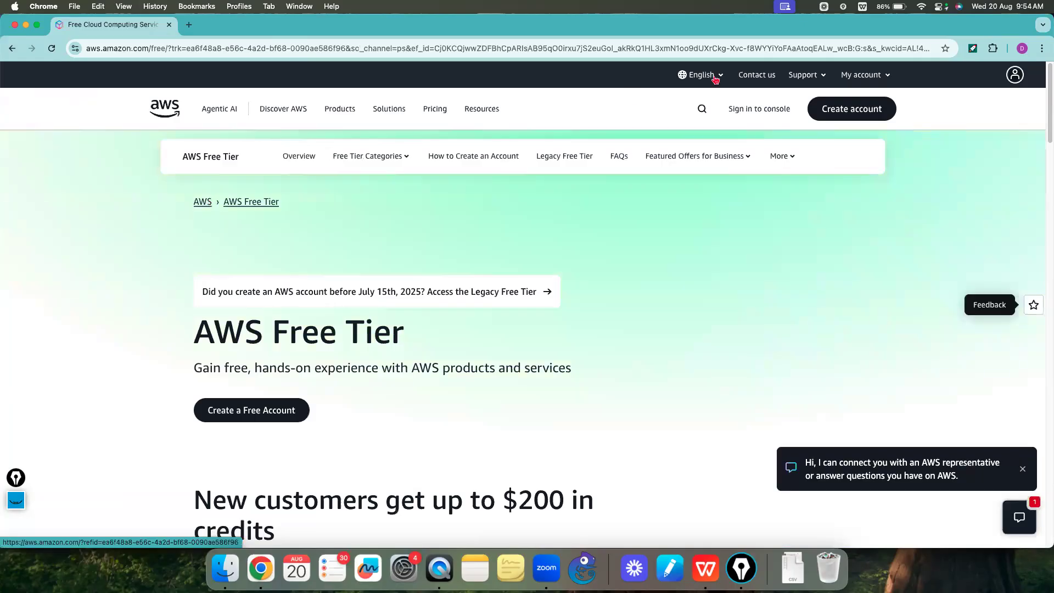
Go to the AWS console sign-in page and choose to sign in with the root user email
click(783, 107)
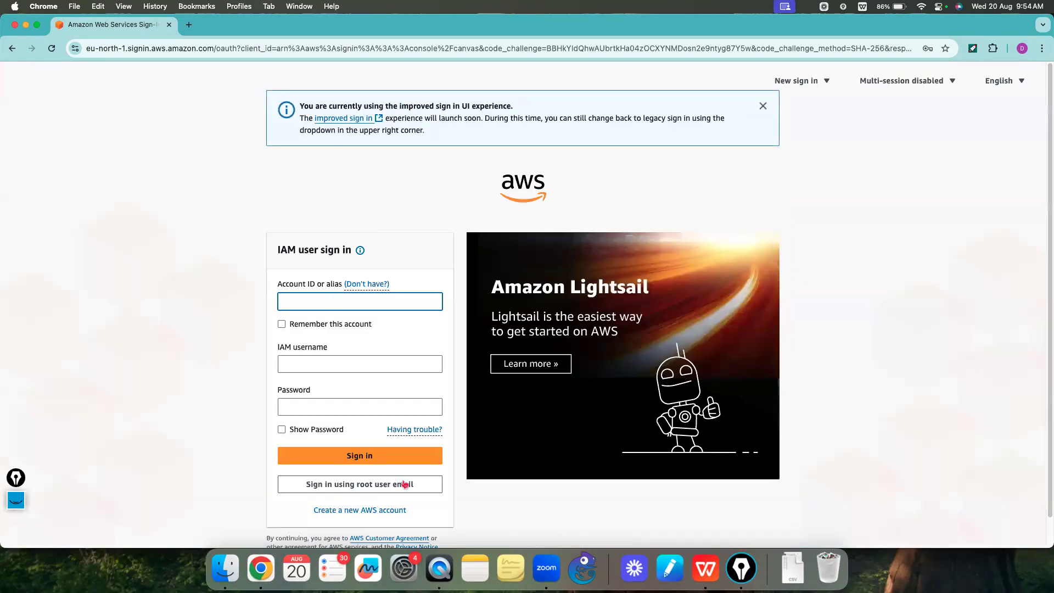
scroll(407, 485, down, 2)
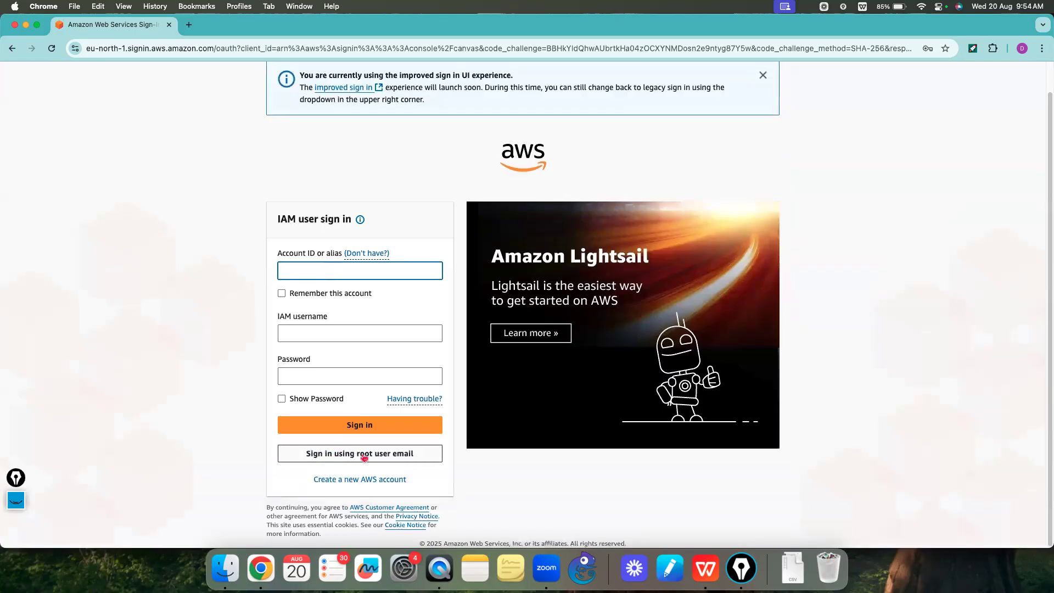
click(364, 458)
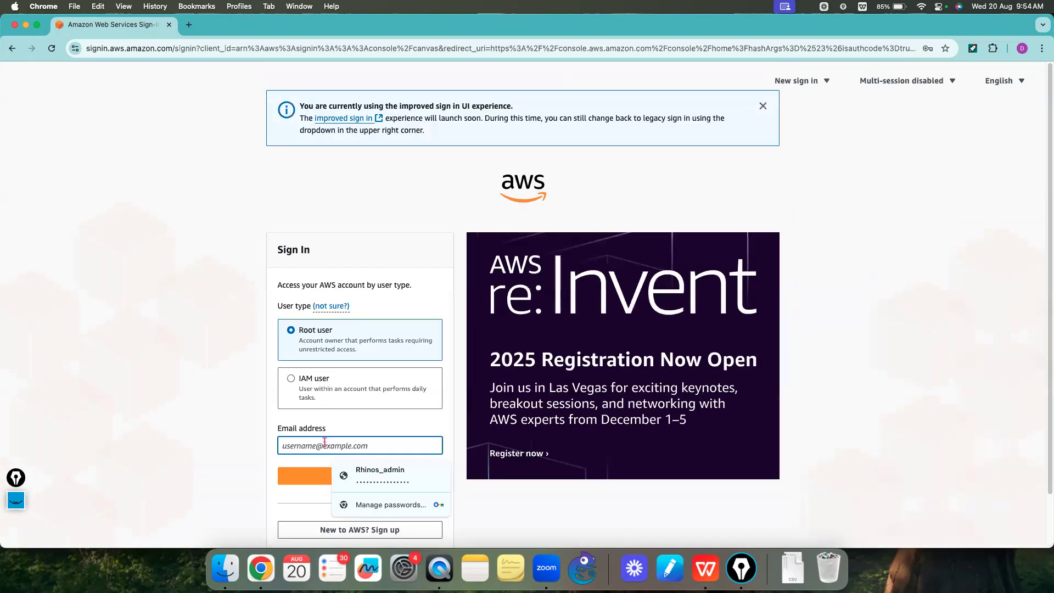
Sign in as root using the saved account email and the saved password
text(n)
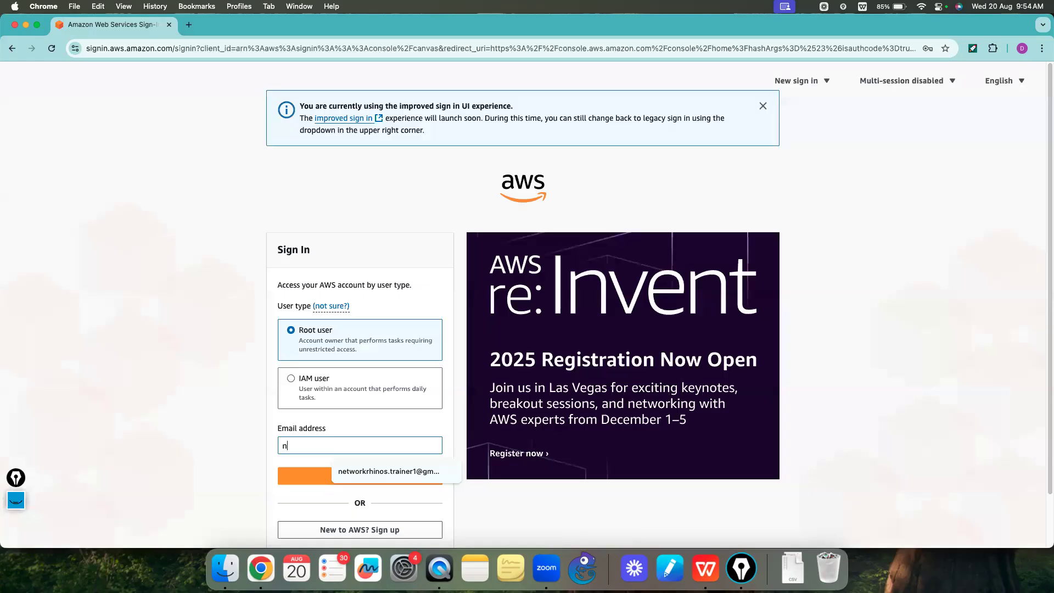
click(382, 477)
click(382, 477)
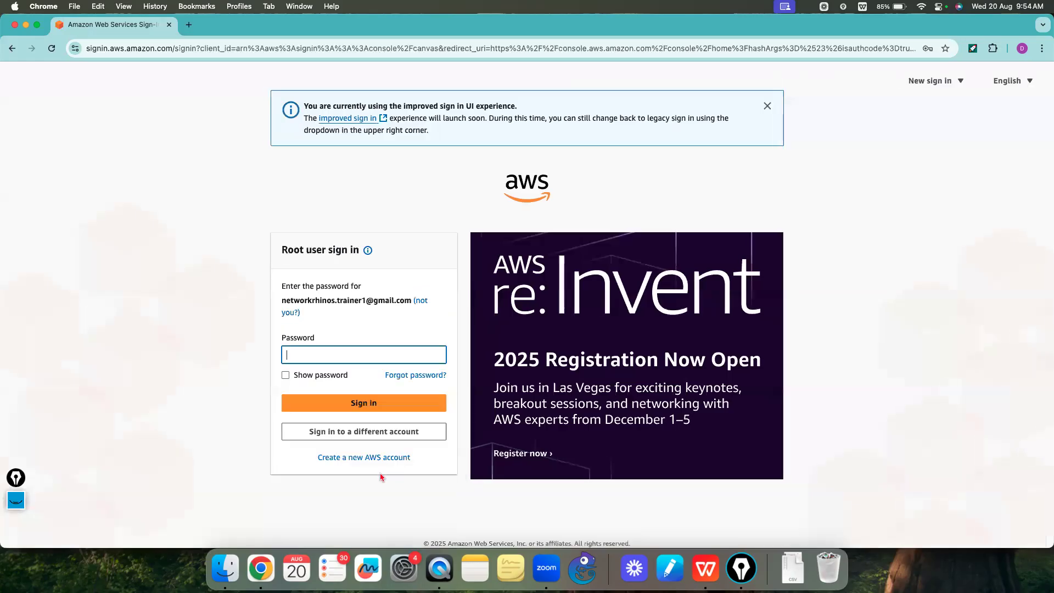
text(•••)
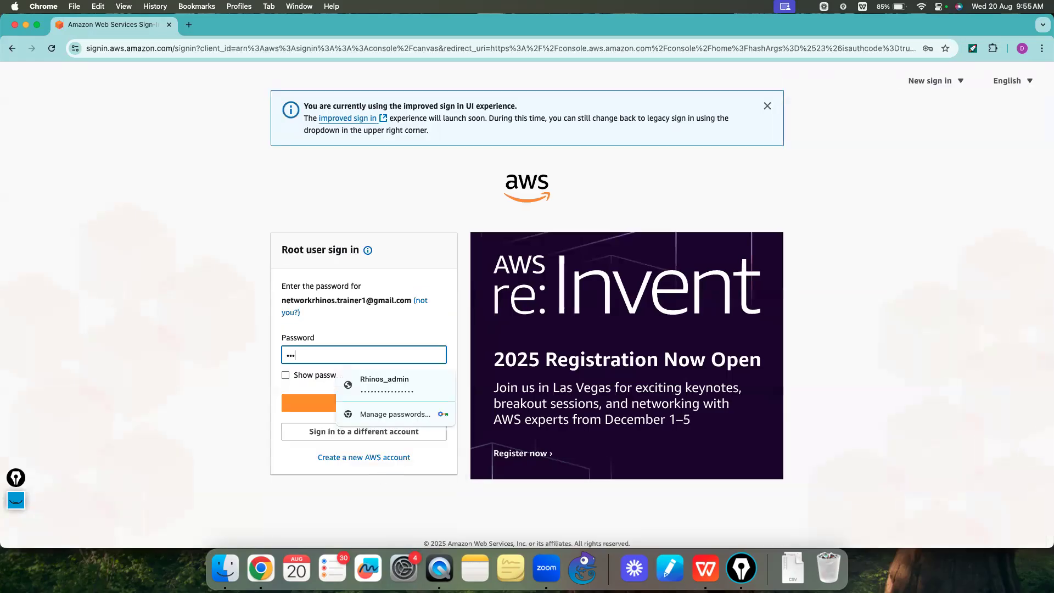
text(••••••••)
click(317, 407)
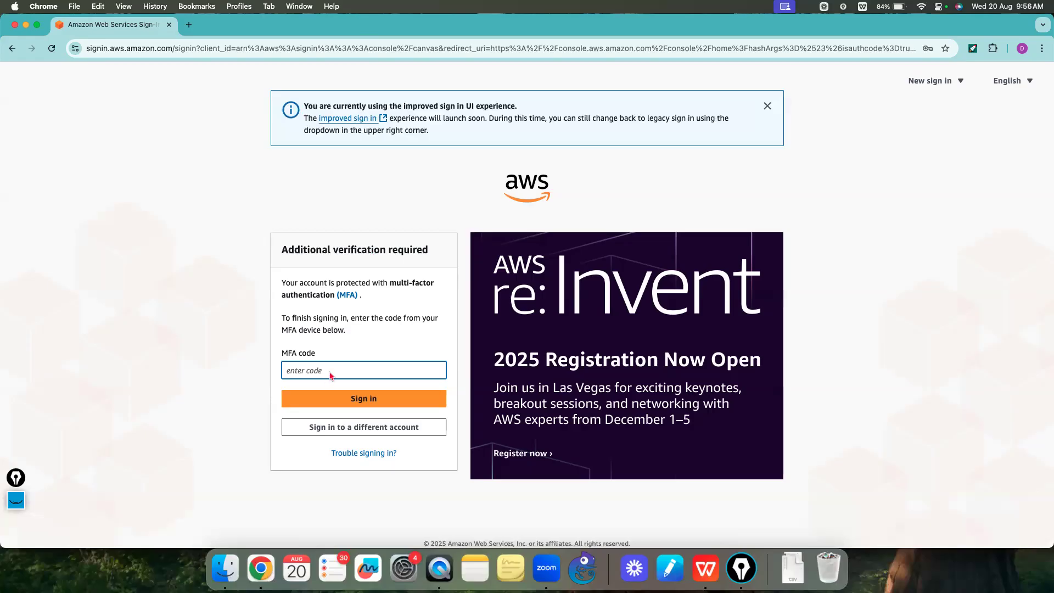
Enter the MFA code from the authenticator, correcting a mistyped digit, and submit it
key(Return)
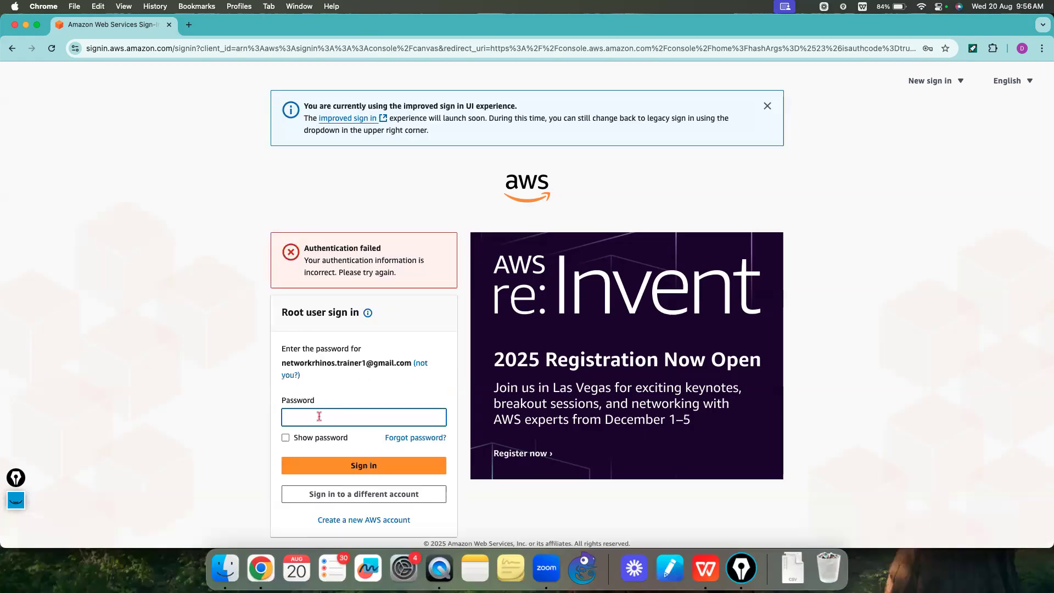
After the failed attempt, re-fill the saved root password, enter a fresh MFA code and sign in
click(319, 416)
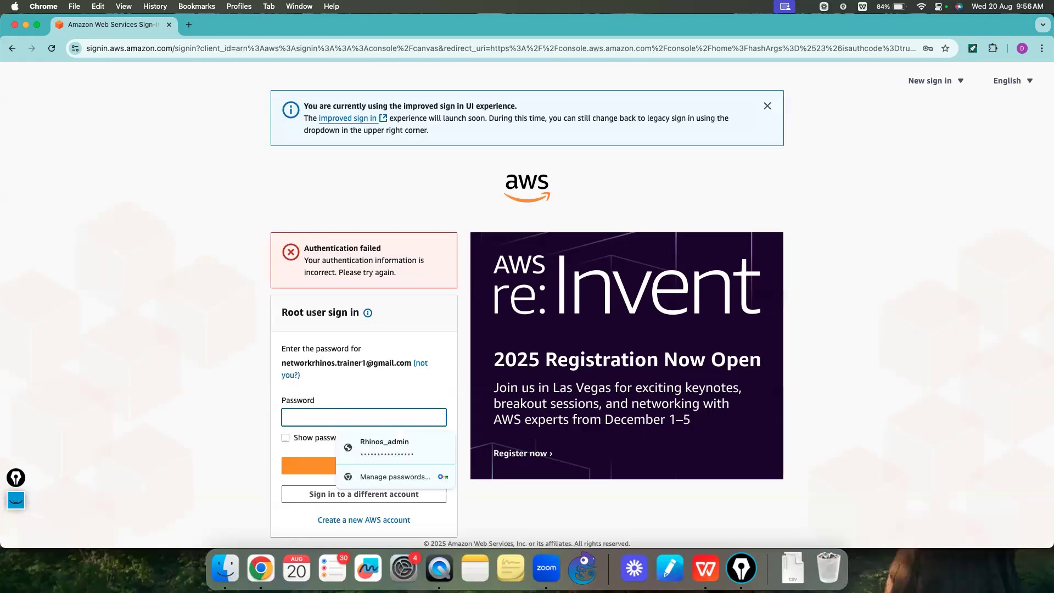
text(•••••••••••)
click(237, 449)
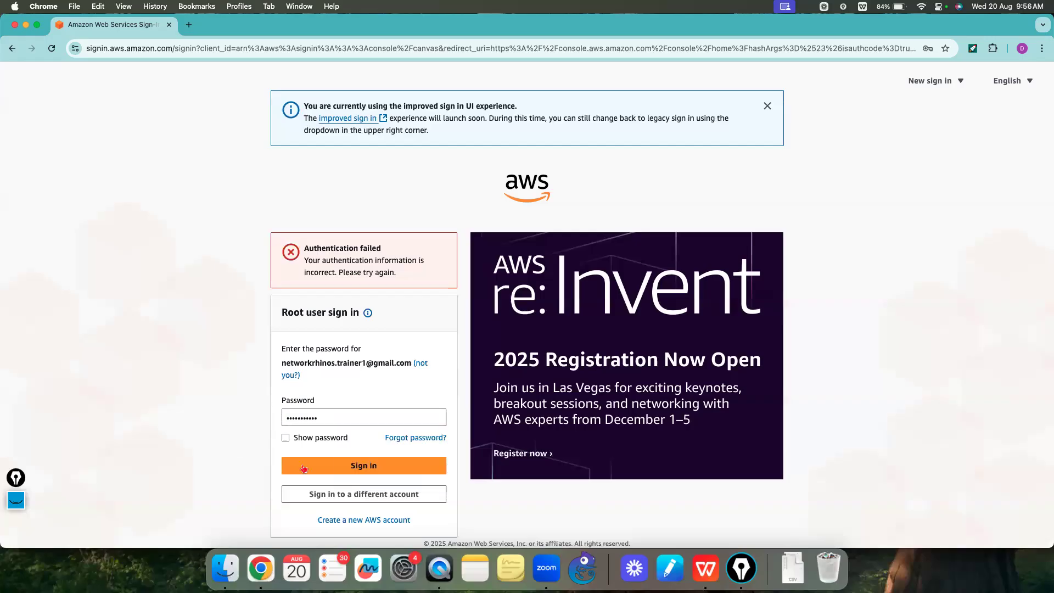
click(323, 466)
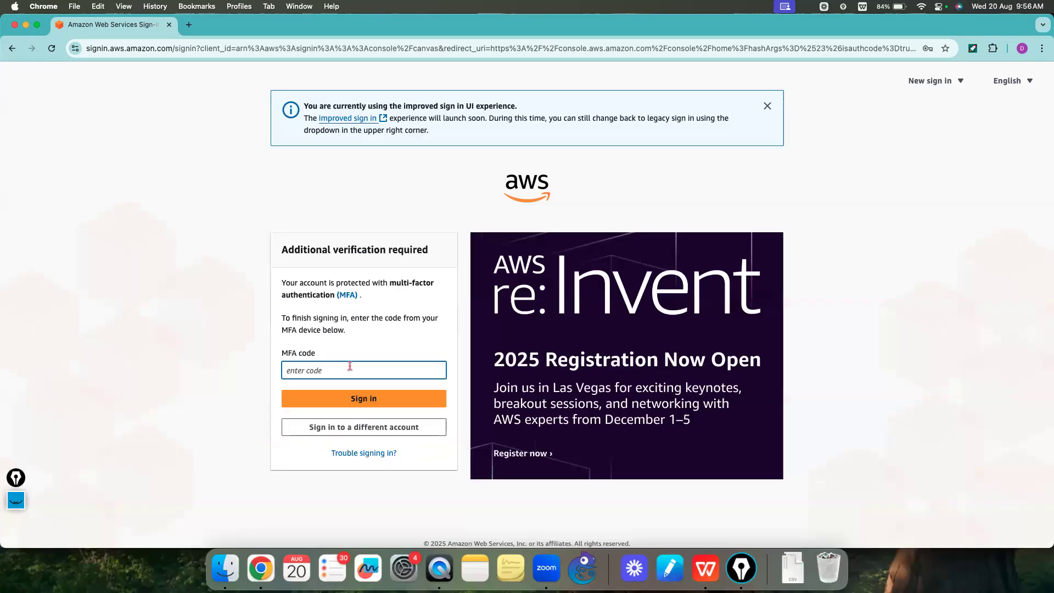
click(387, 401)
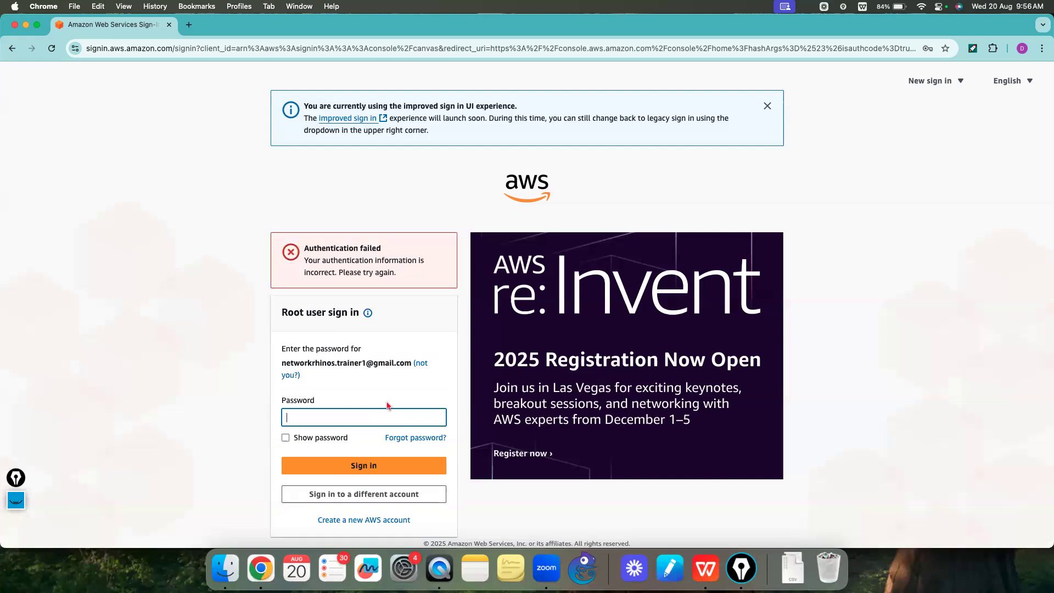
click(341, 421)
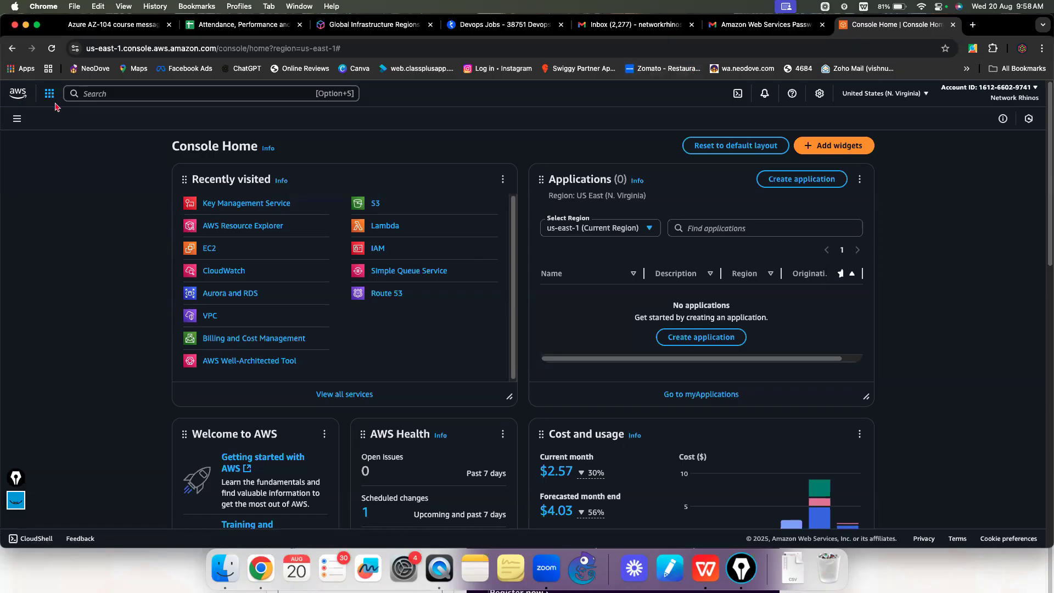
Browse the all-services list, then search the console for 'Iam'
click(51, 95)
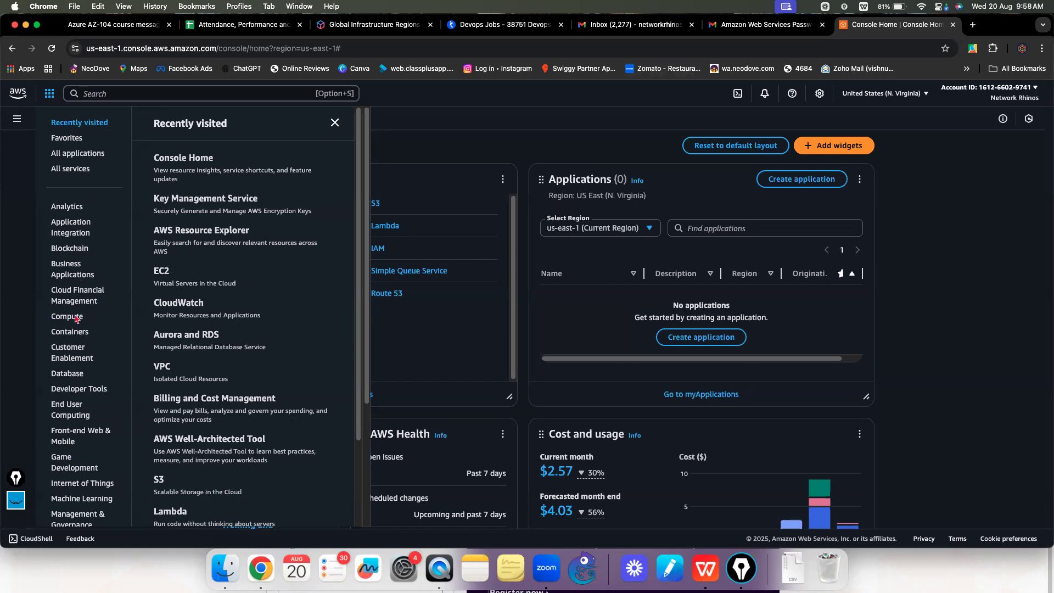
click(128, 96)
click(127, 95)
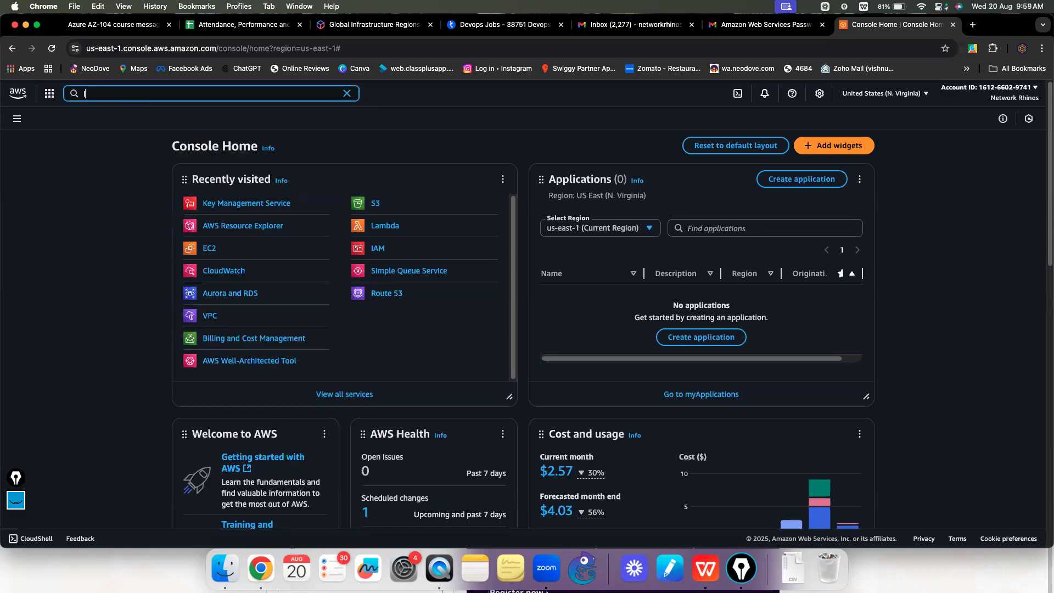
text(Iam)
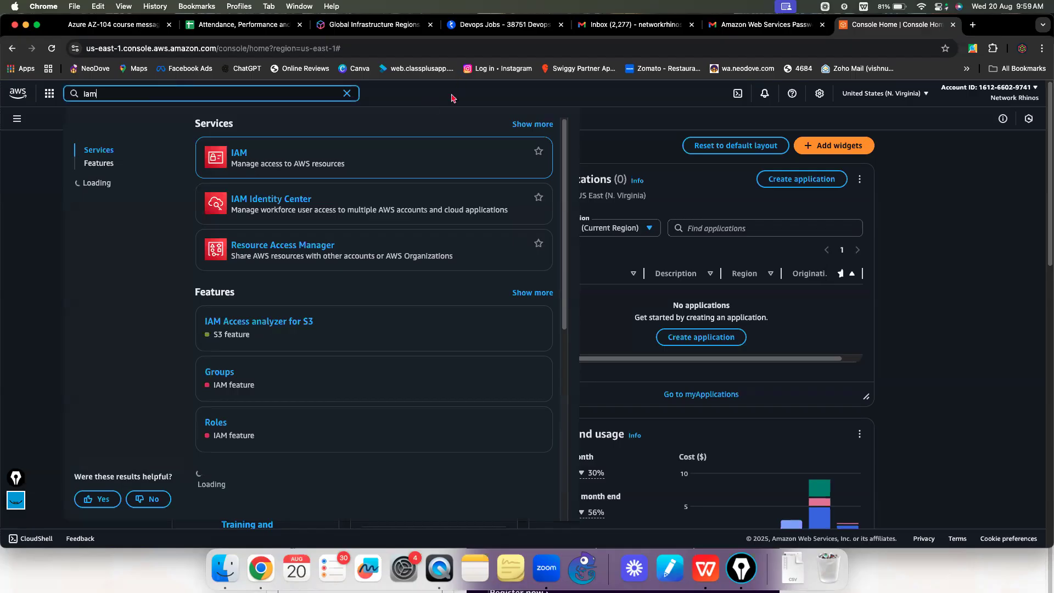
click(714, 93)
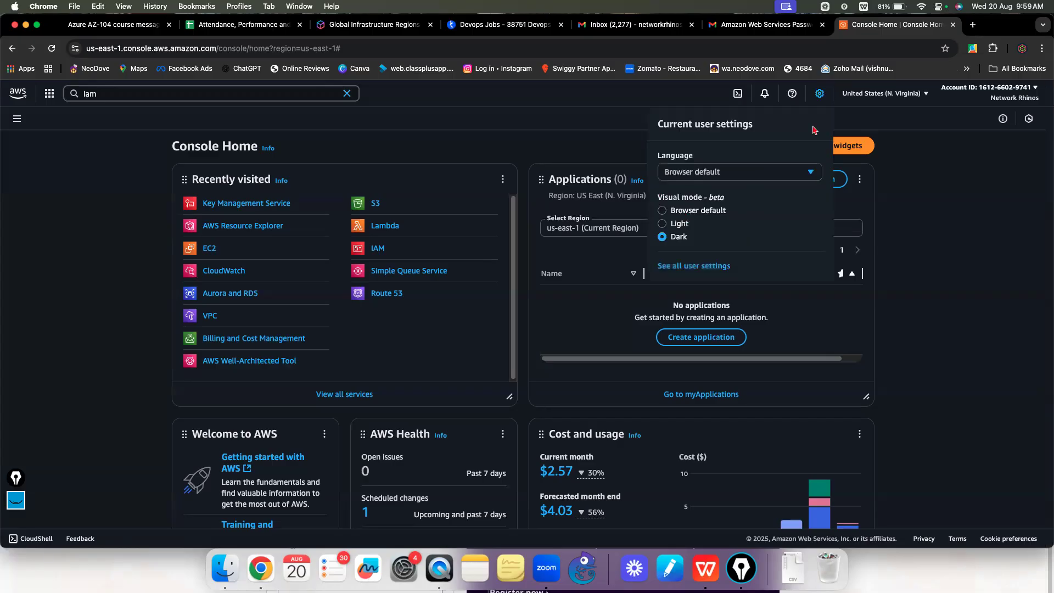
Switch visual mode to browser default and back to dark, then move Recently visited right of Applications
click(714, 211)
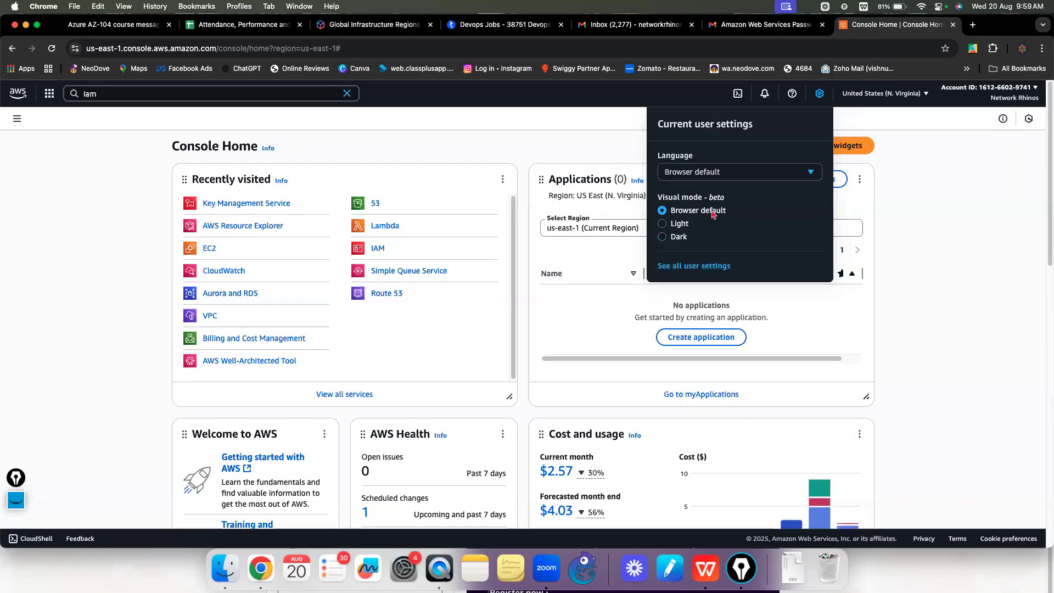
click(680, 240)
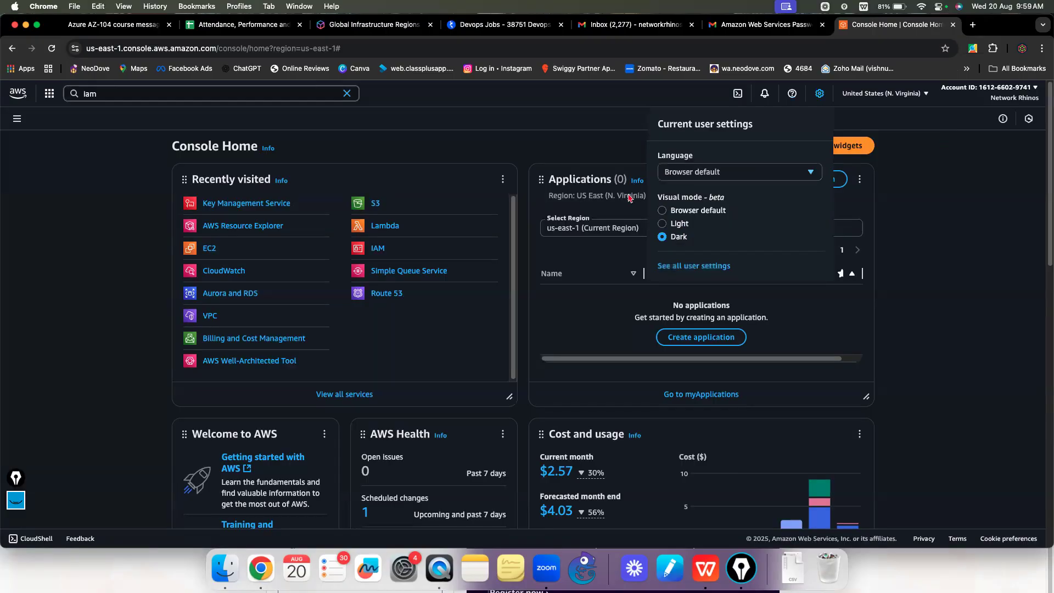
click(630, 198)
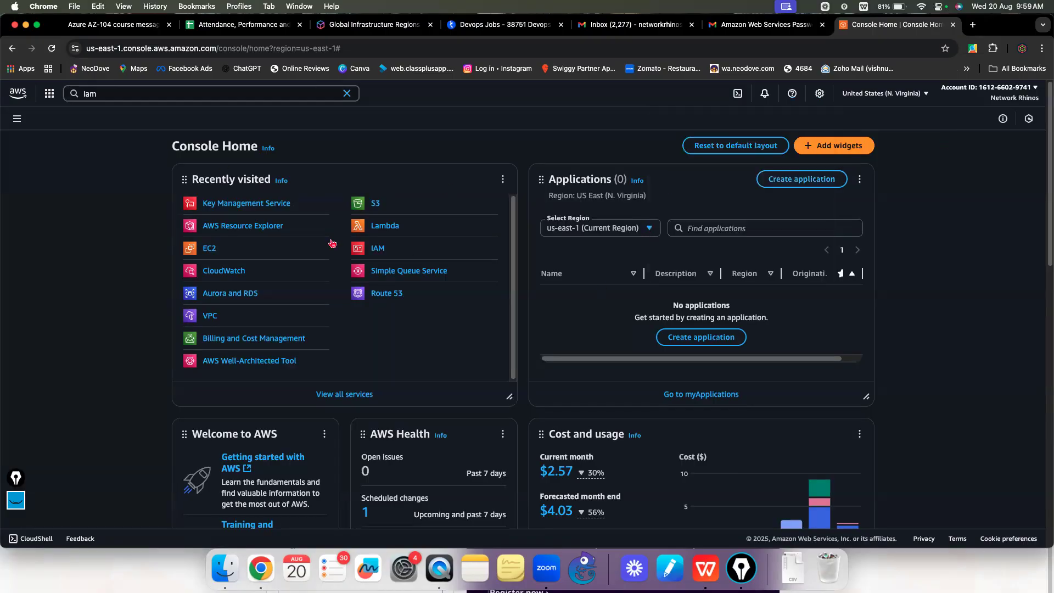
drag(184, 179, 544, 182)
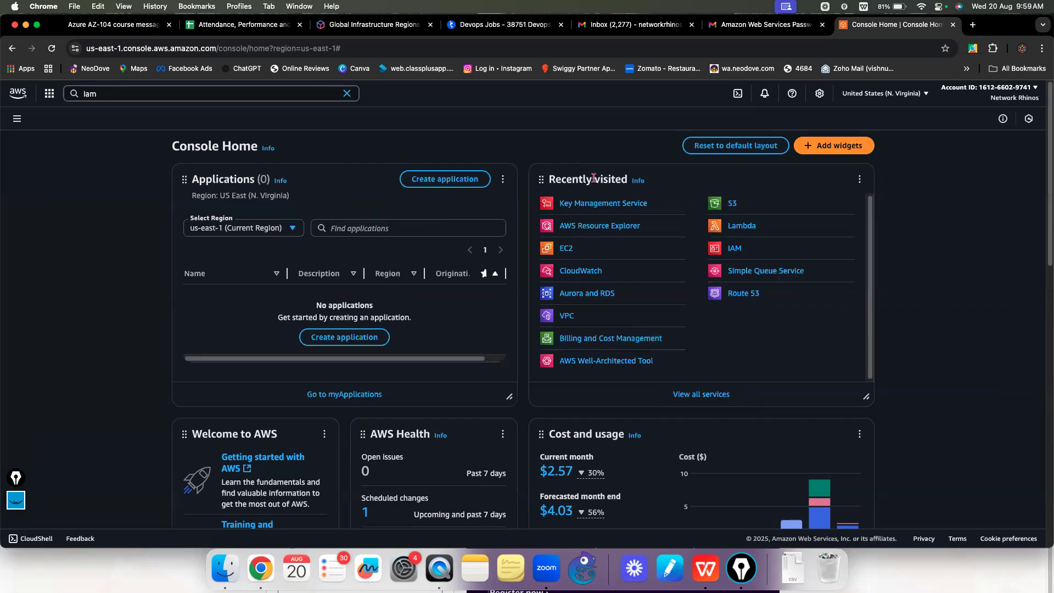
Check the region list without changing region and bring back the iam search results
click(867, 95)
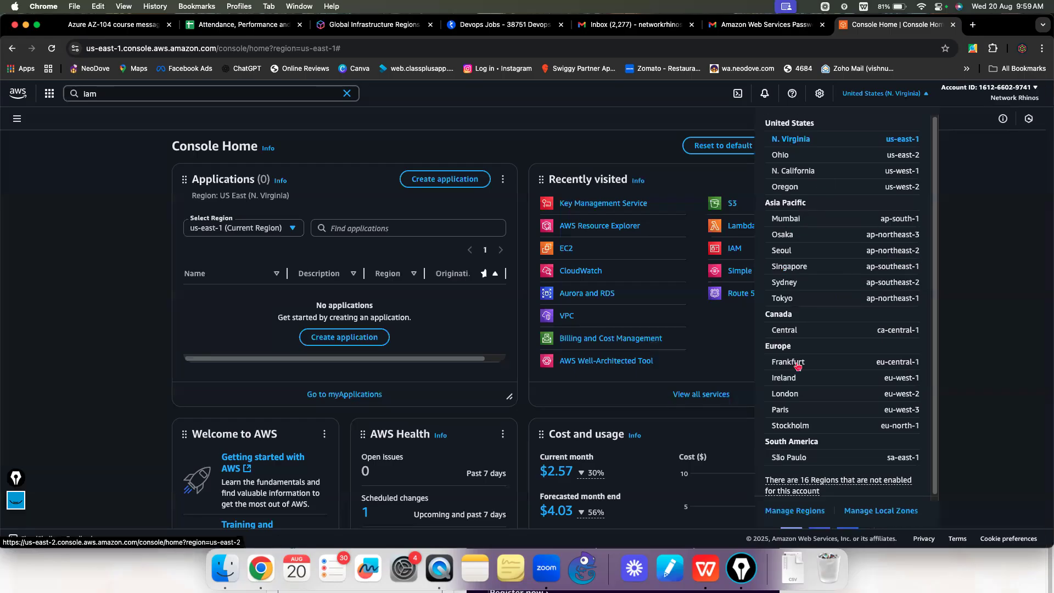
click(992, 97)
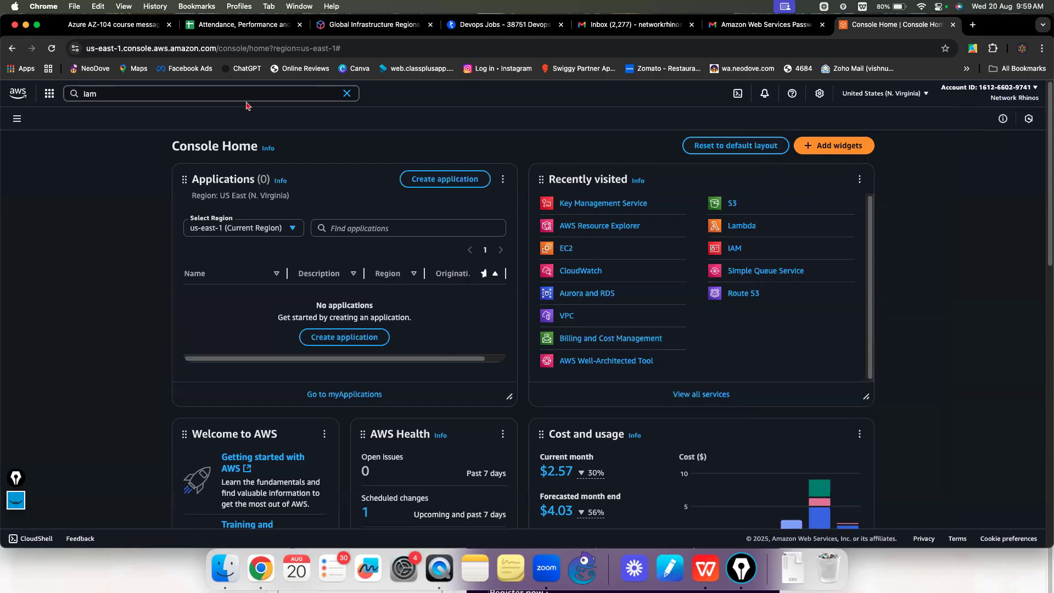
click(232, 91)
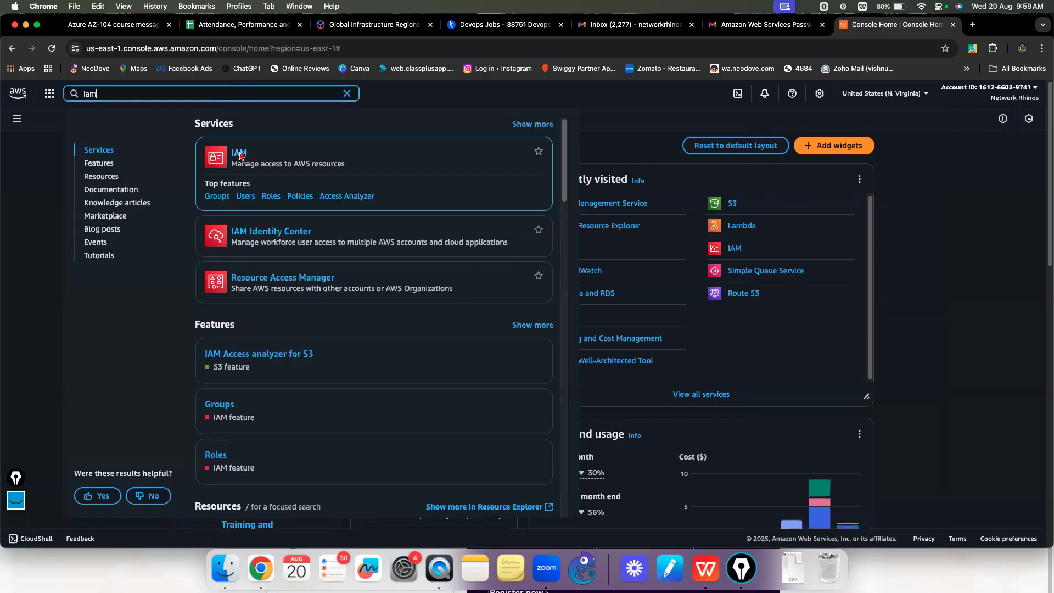
Open IAM, go to Users and begin creating a new user
click(240, 156)
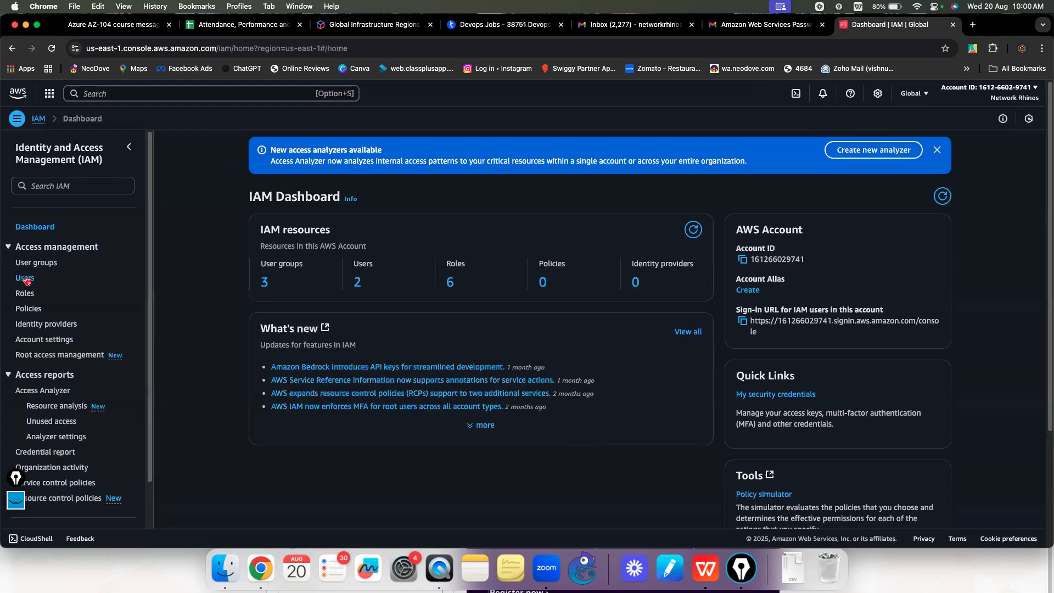
click(25, 278)
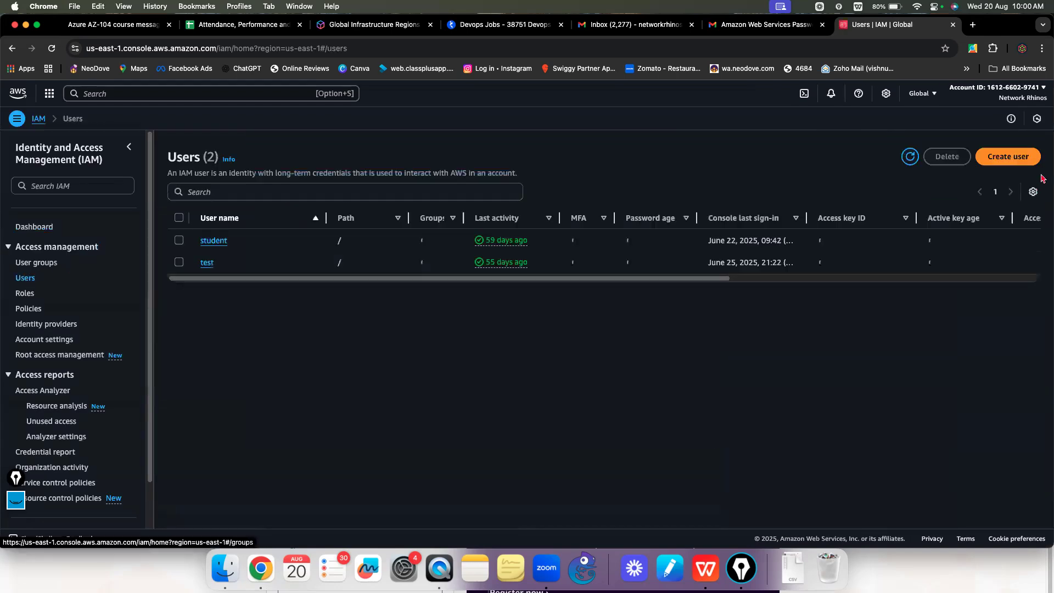
click(1023, 159)
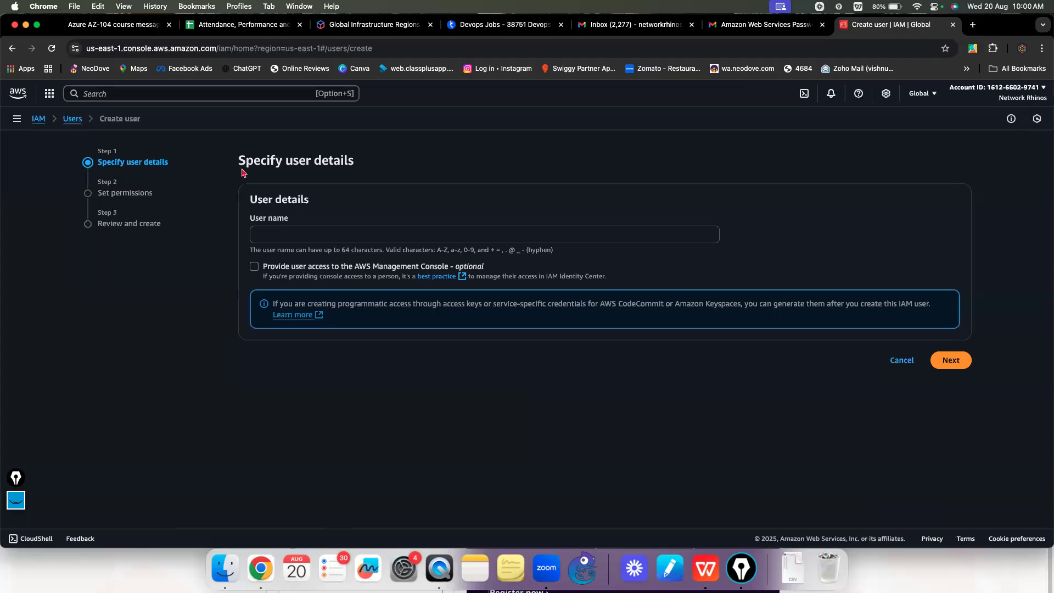
Name the user John, enable console access, and make him a standard IAM user
click(308, 235)
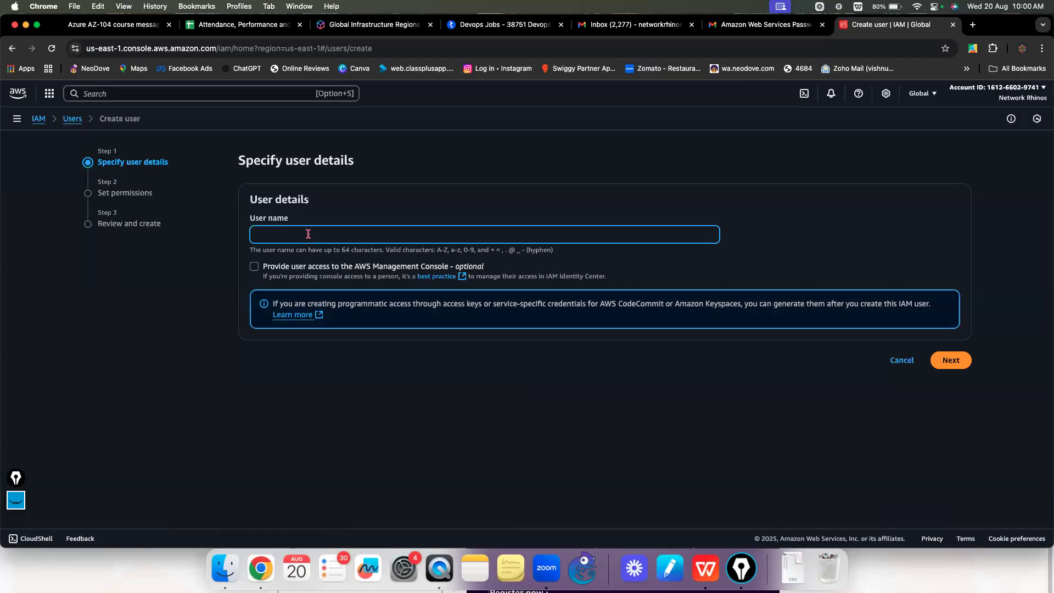
text(John)
click(308, 258)
drag(375, 269, 464, 269)
click(269, 274)
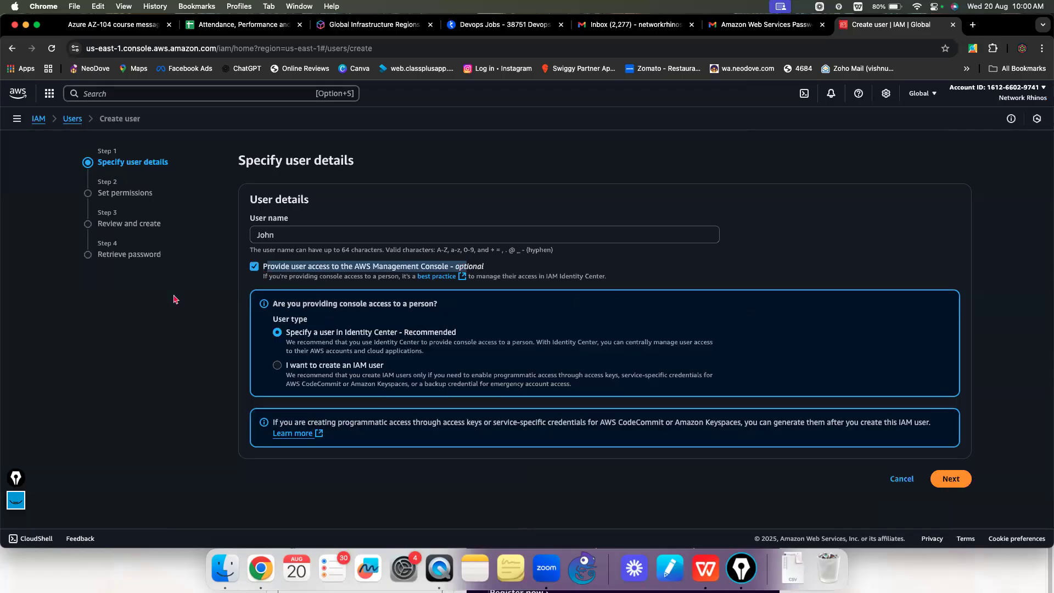
click(218, 291)
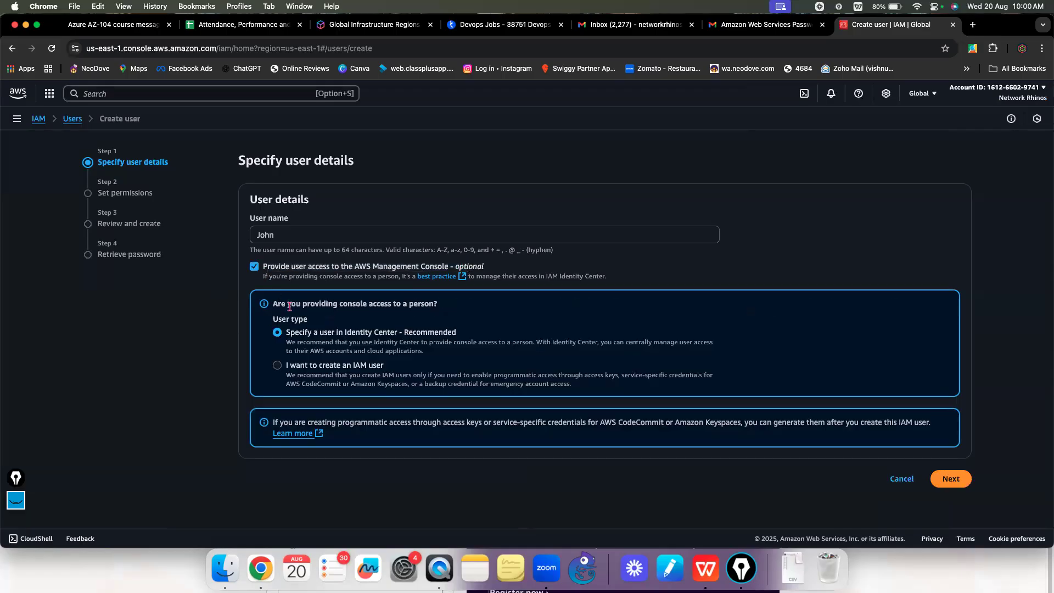
scroll(290, 306, down, 1)
scroll(299, 340, up, 1)
click(278, 366)
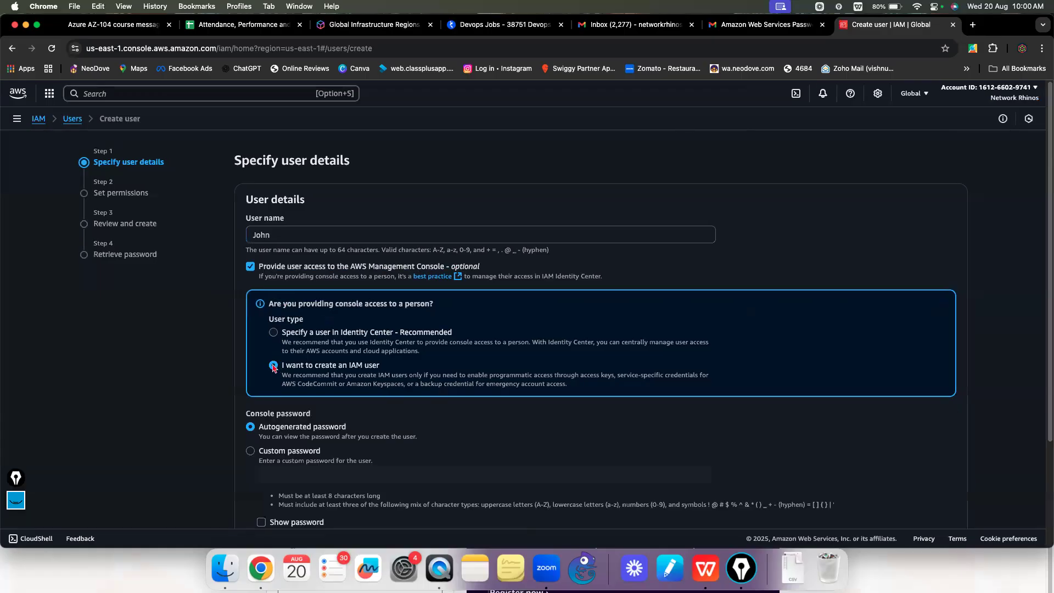
Set a custom console password, untick the forced password change at next sign-in, and continue
scroll(267, 355, down, 3)
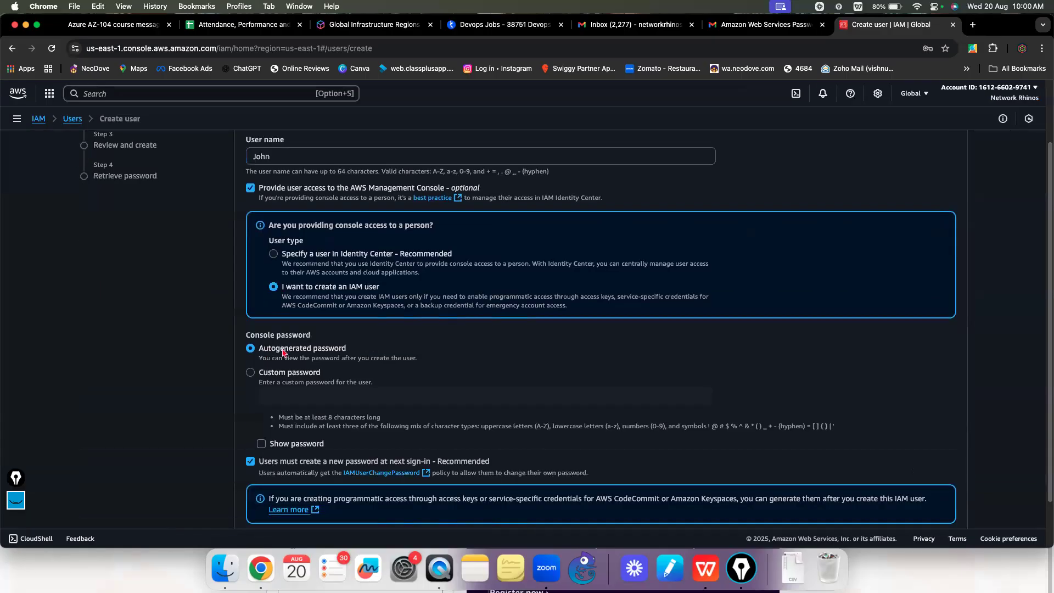
click(252, 374)
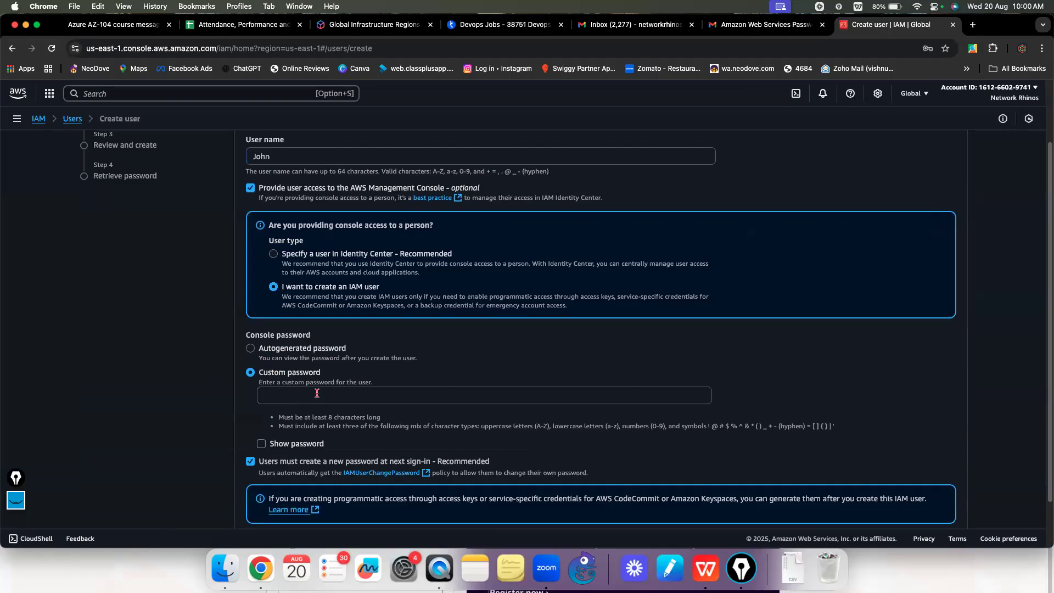
click(318, 393)
text(******)
key(BackSpace)
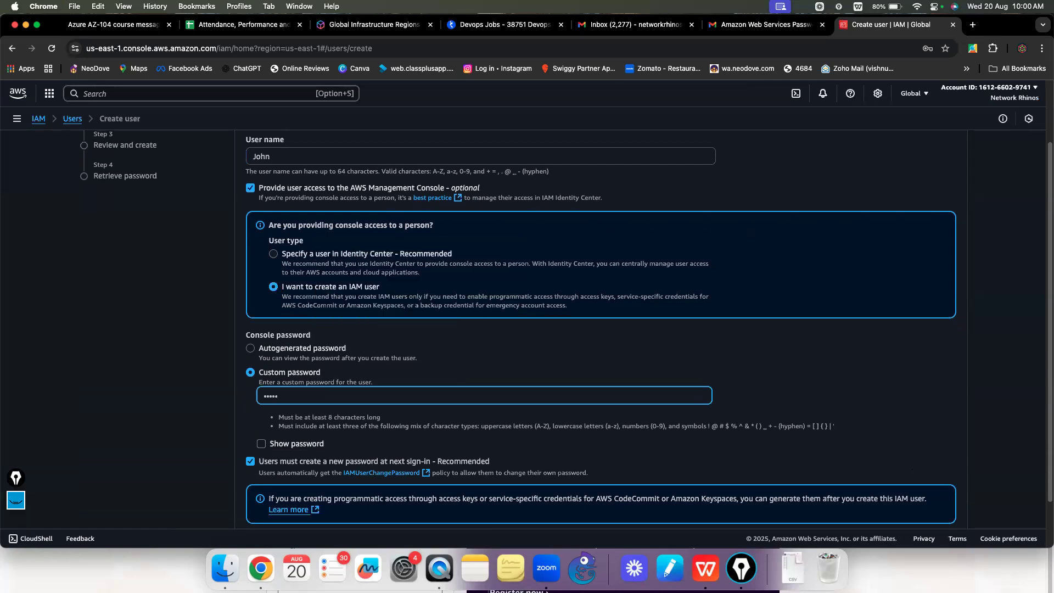
key(BackSpace)
key(BackSpace)
key(BackSpace)
key(BackSpace)
key(BackSpace)
text(*********)
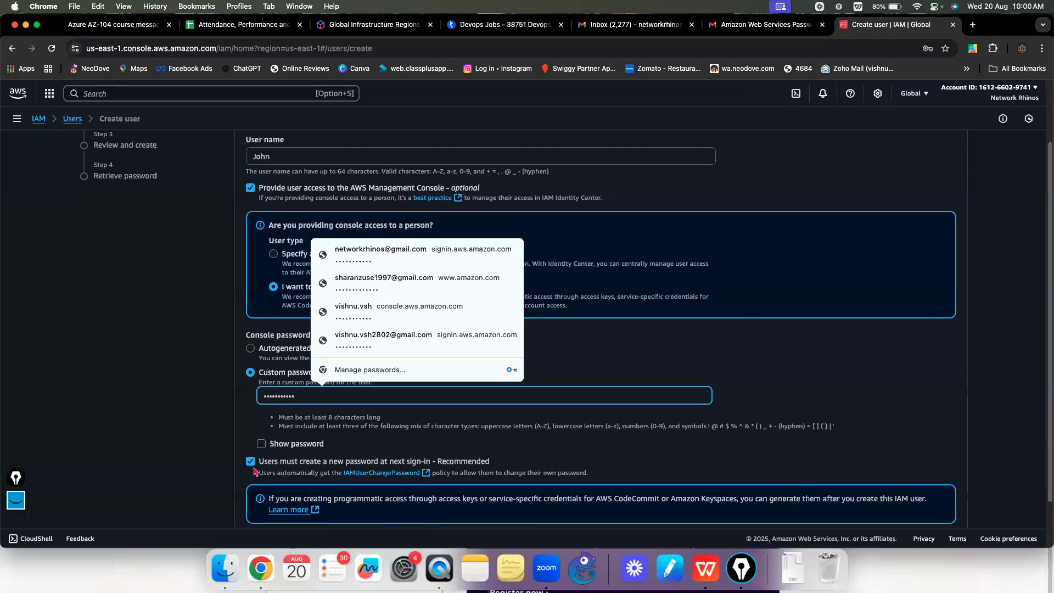
click(265, 445)
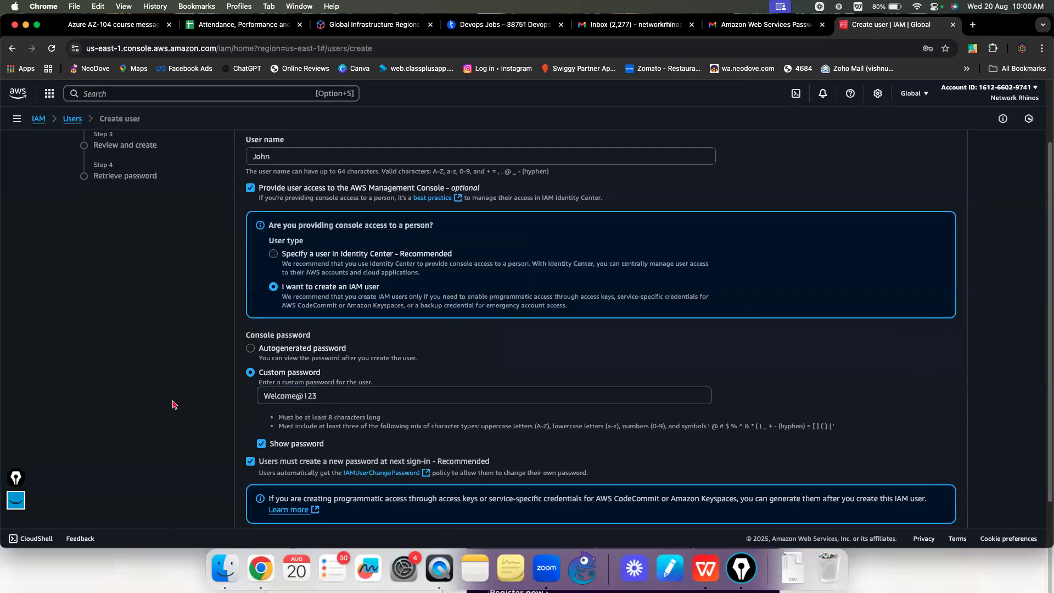
scroll(340, 434, down, 2)
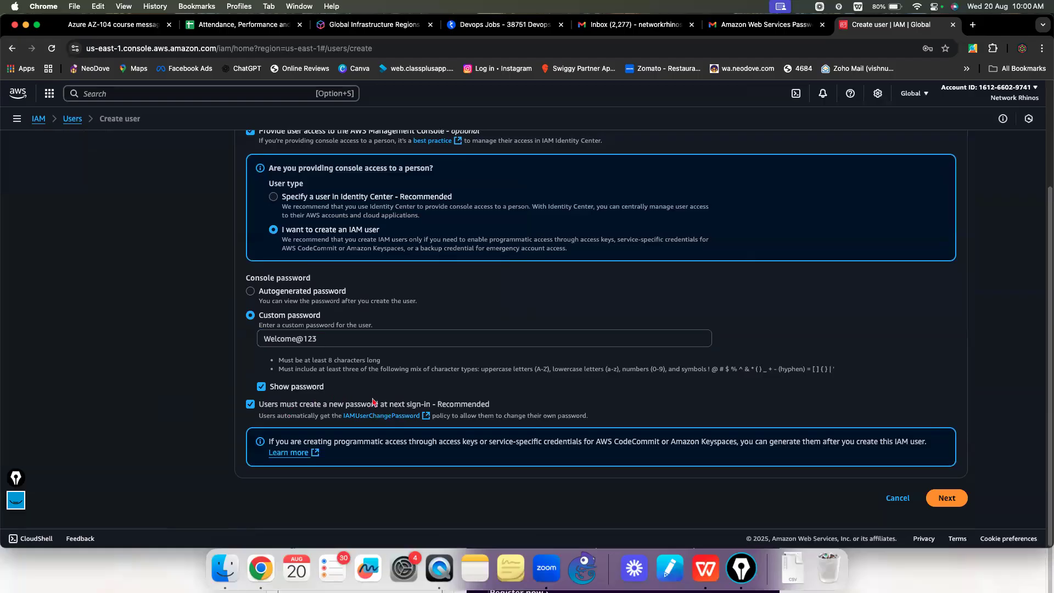
click(252, 407)
click(942, 499)
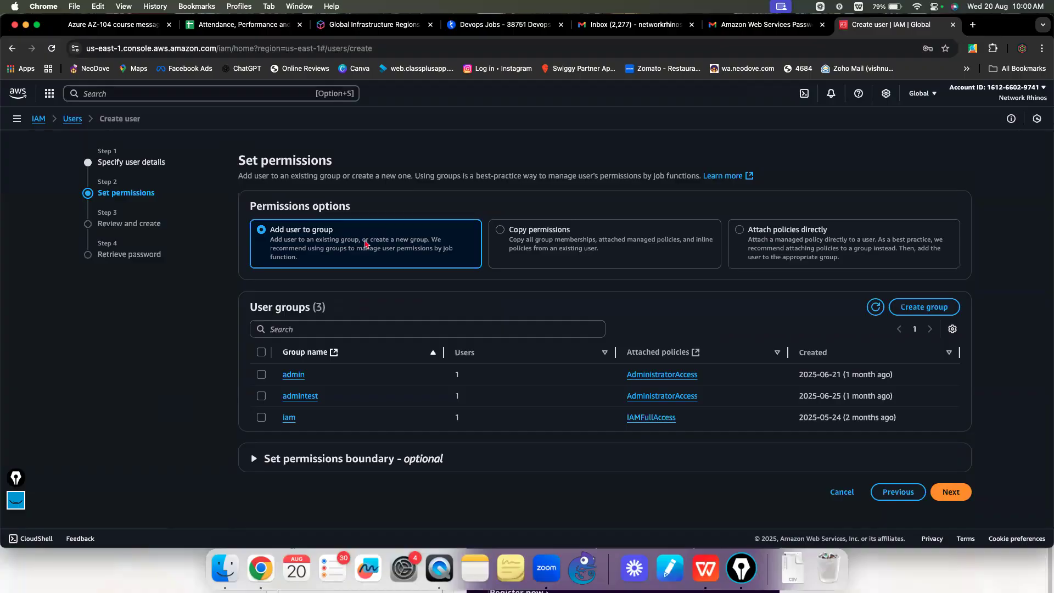
Compare Copy permissions (student user) and Attach policies directly, then choose Add user to group and start a new group
click(594, 246)
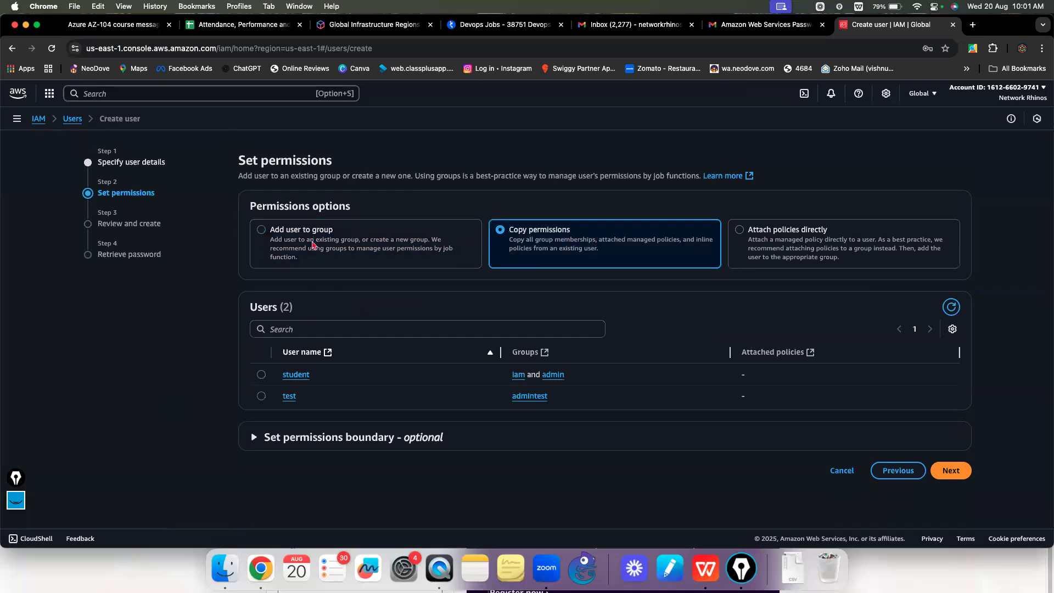
click(313, 250)
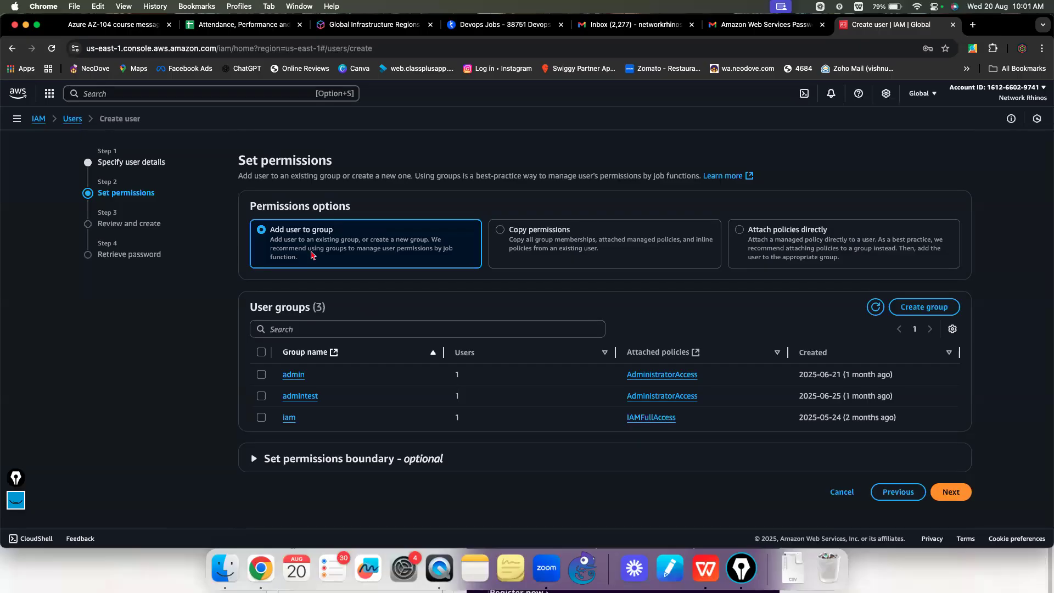
click(533, 246)
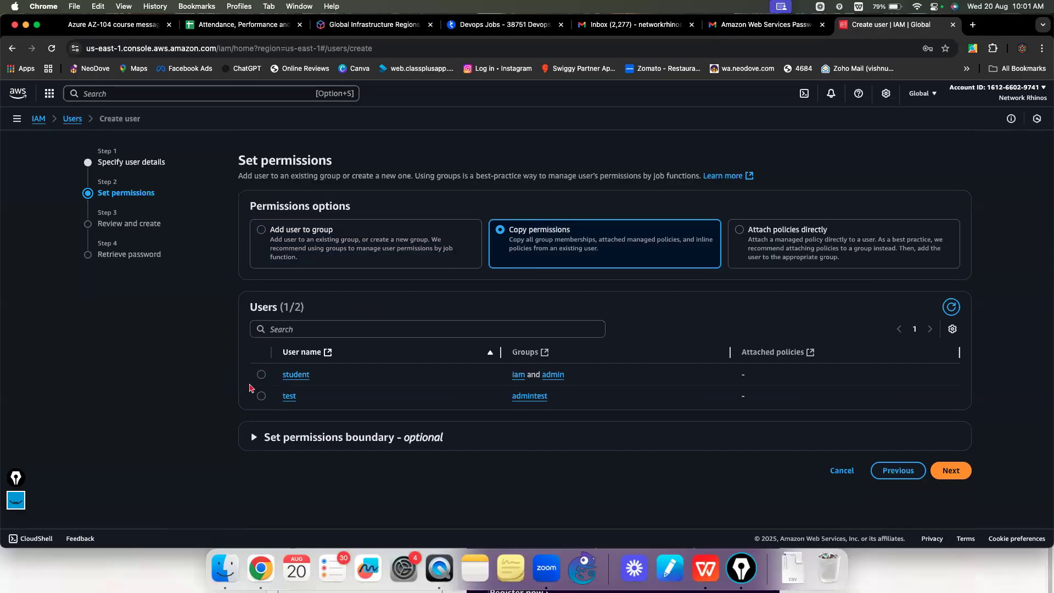
click(261, 376)
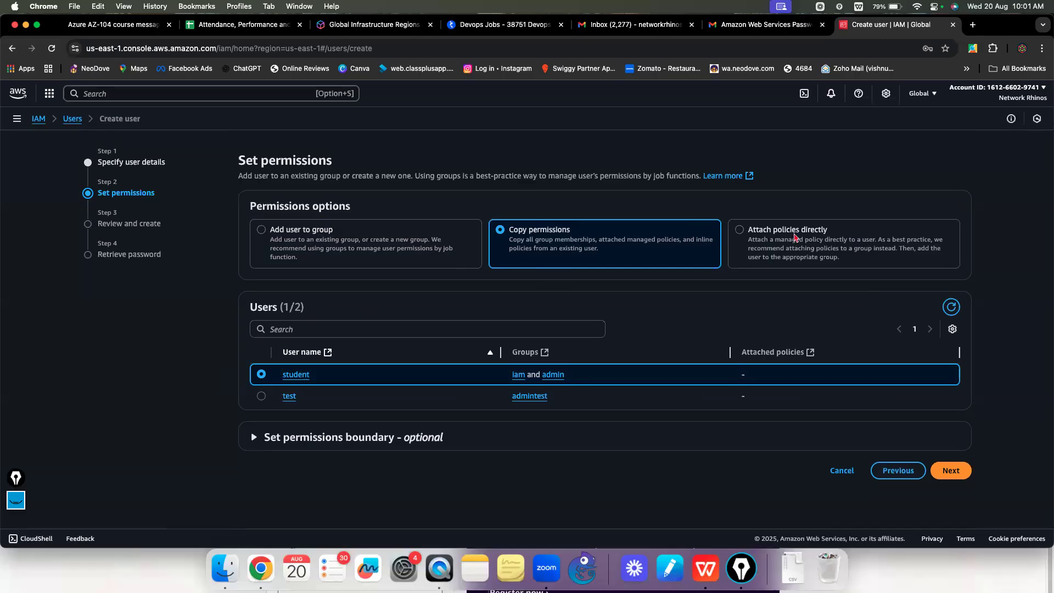
click(791, 240)
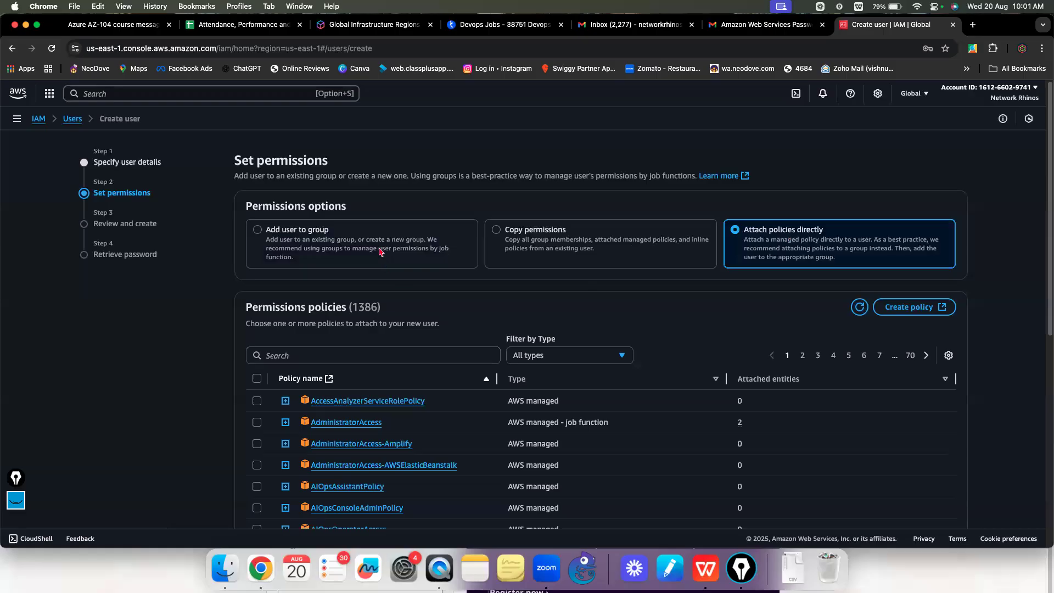
click(336, 244)
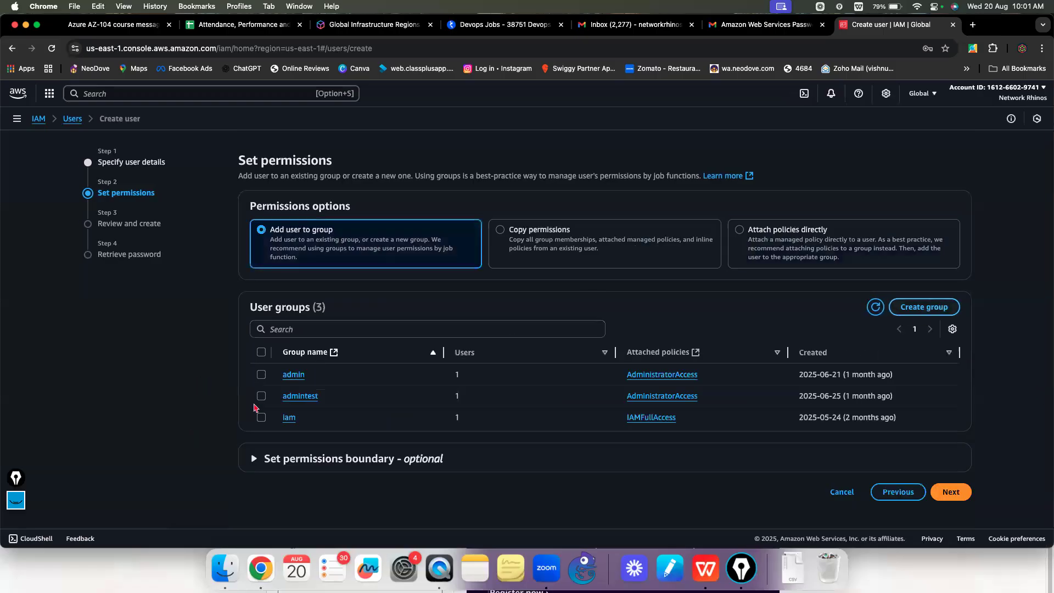
click(937, 312)
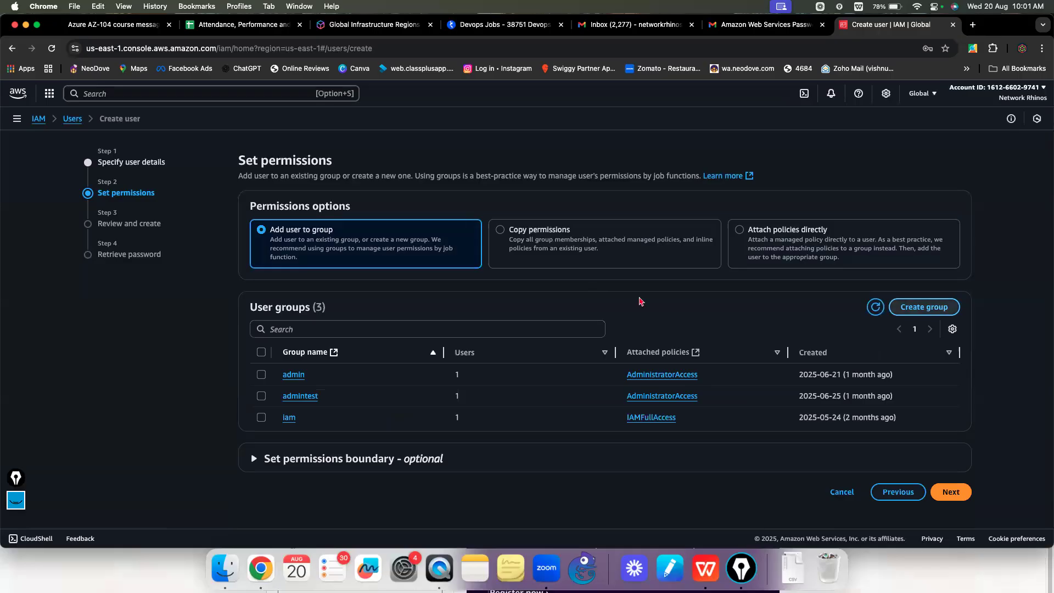
Create group John_Admin with AdministratorAccess, fixing the invalid name 'John Admin' to use an underscore
click(372, 185)
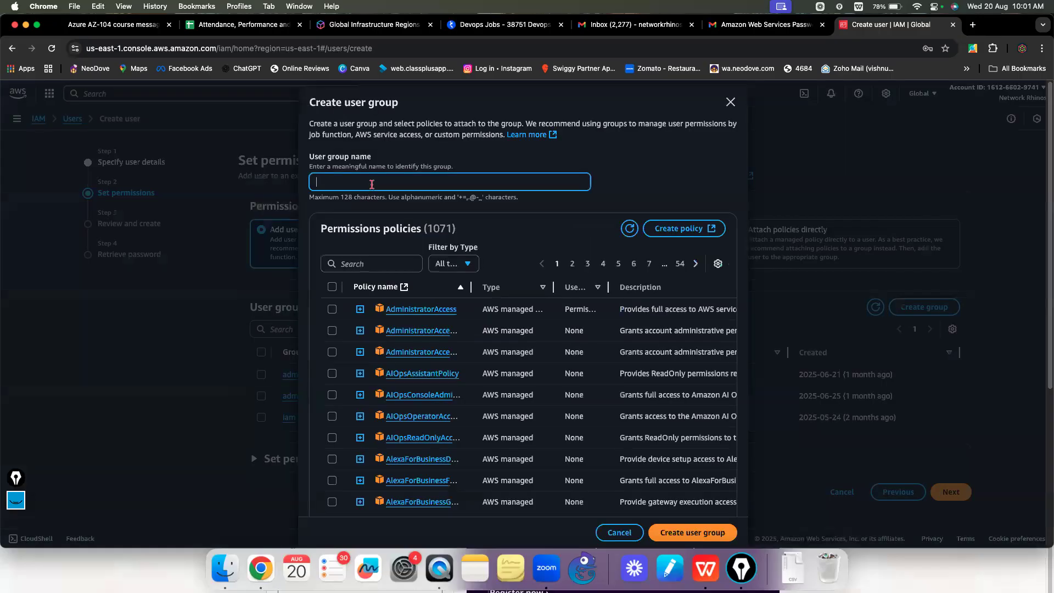
text(John Admin)
click(375, 268)
text(admi)
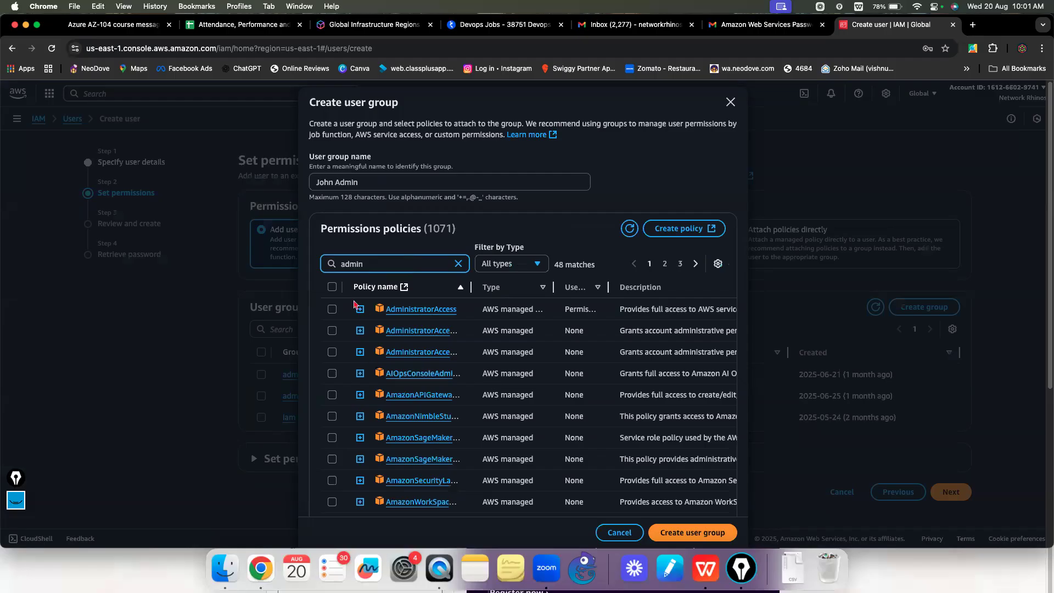
click(334, 310)
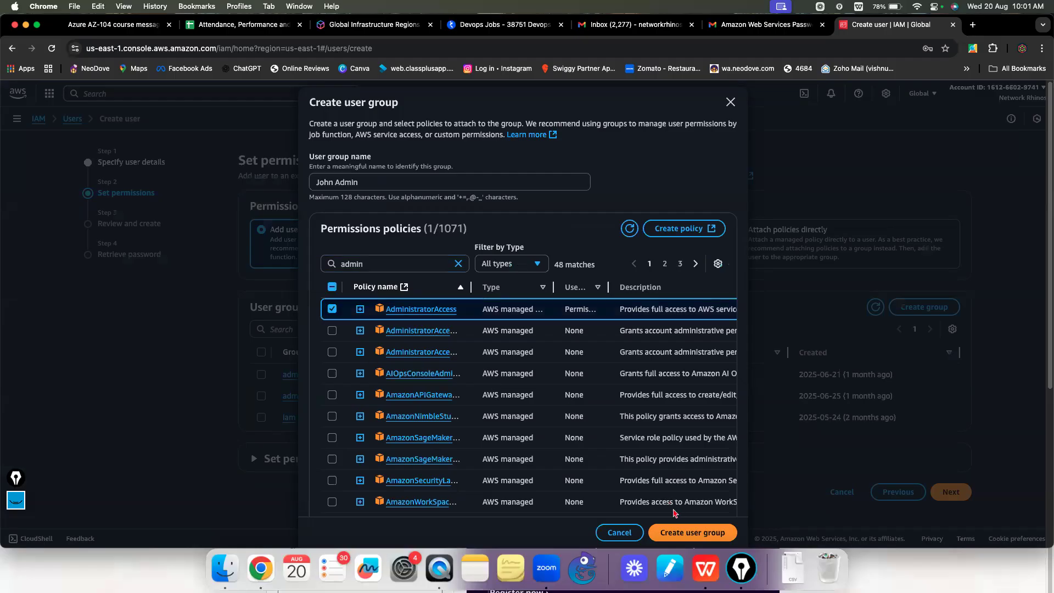
click(680, 531)
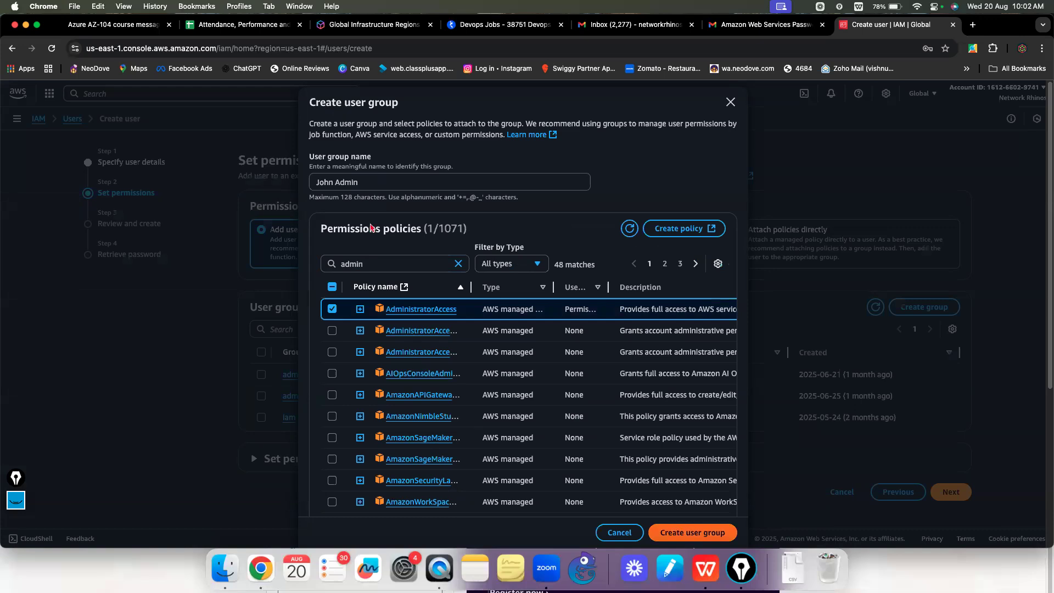
click(336, 176)
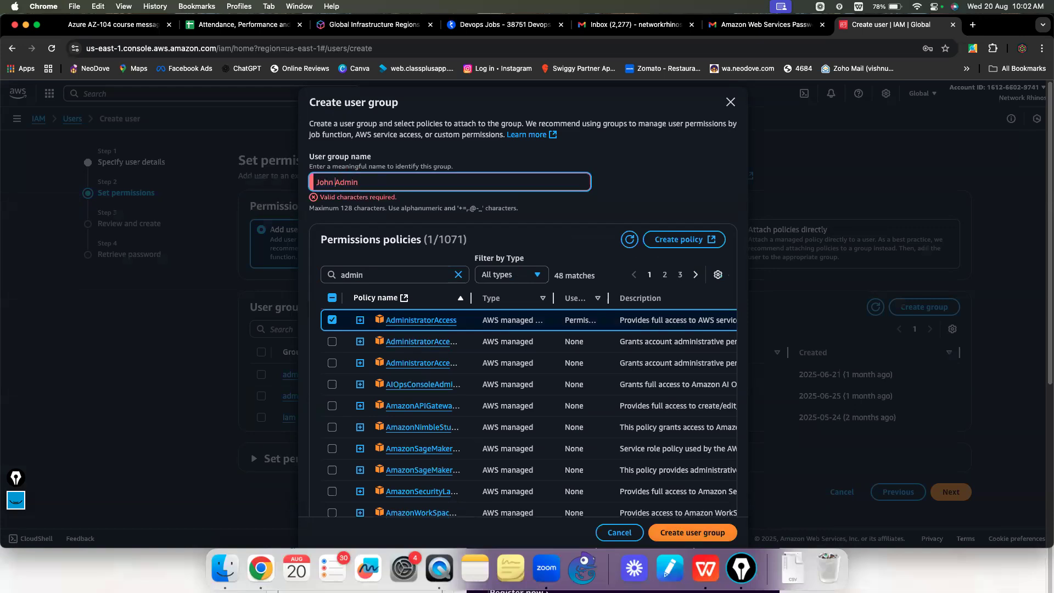
key(BackSpace)
text(_)
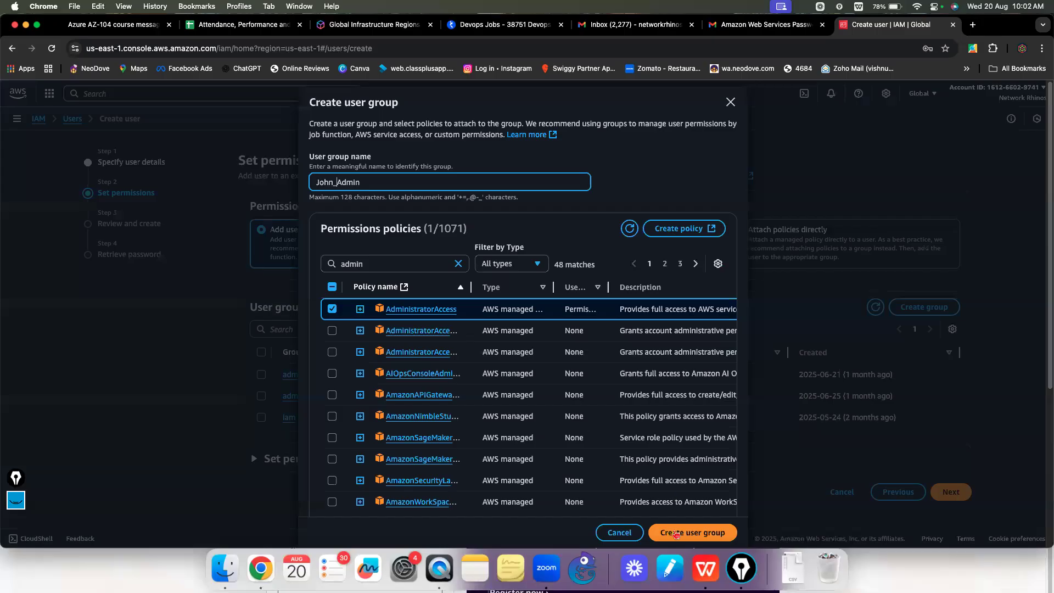
click(676, 532)
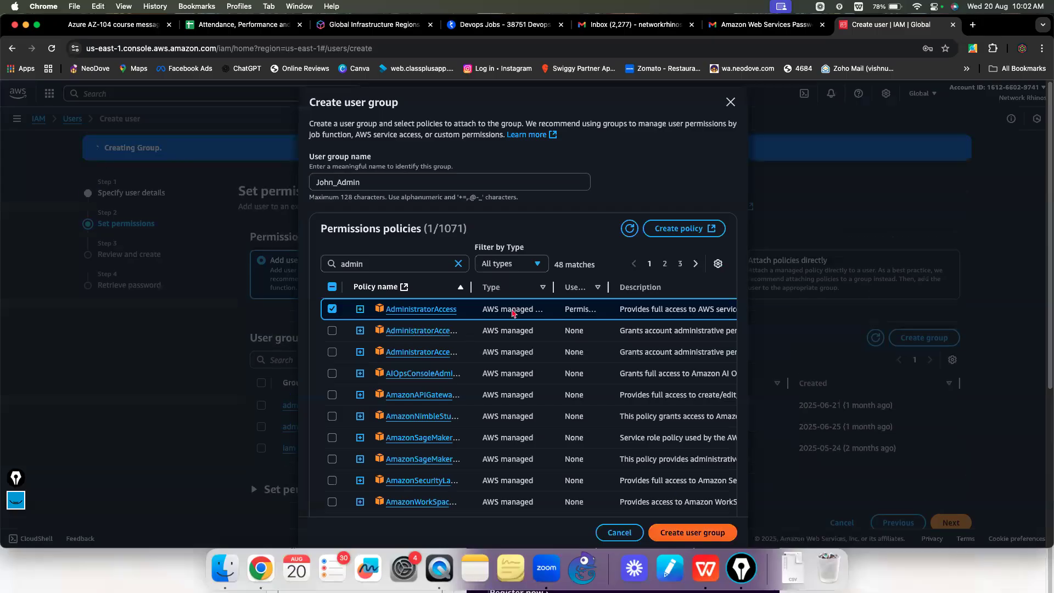
scroll(461, 386, down, 2)
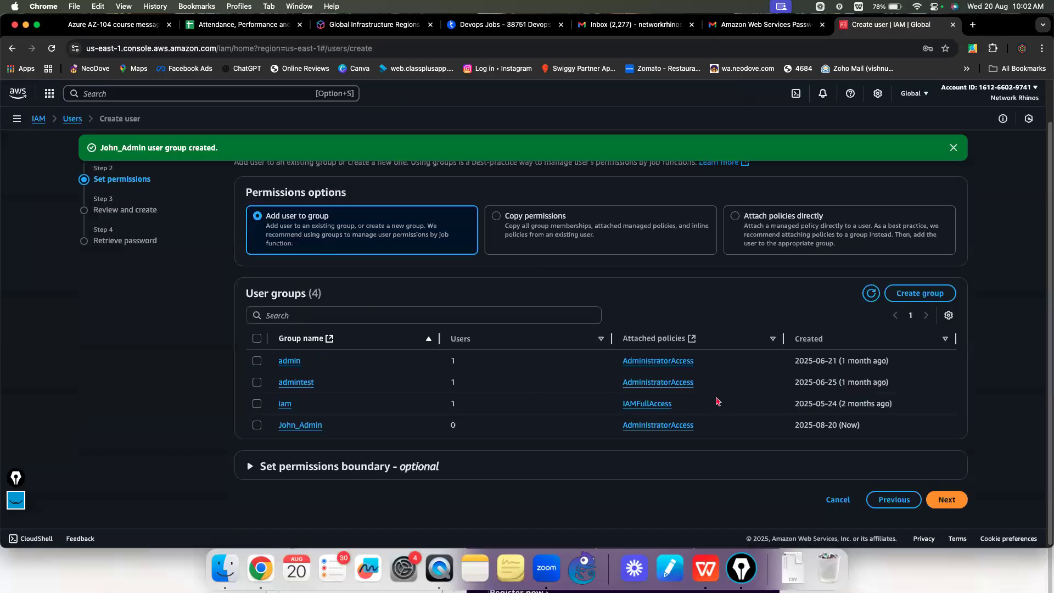
Add John to the John_Admin group and continue to Review and create
click(257, 426)
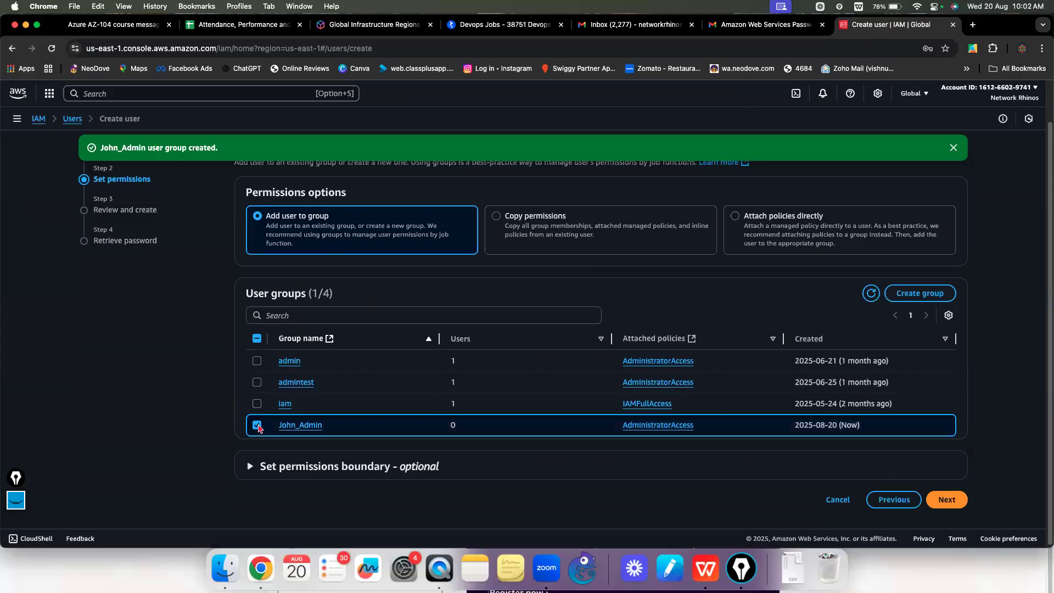
click(944, 503)
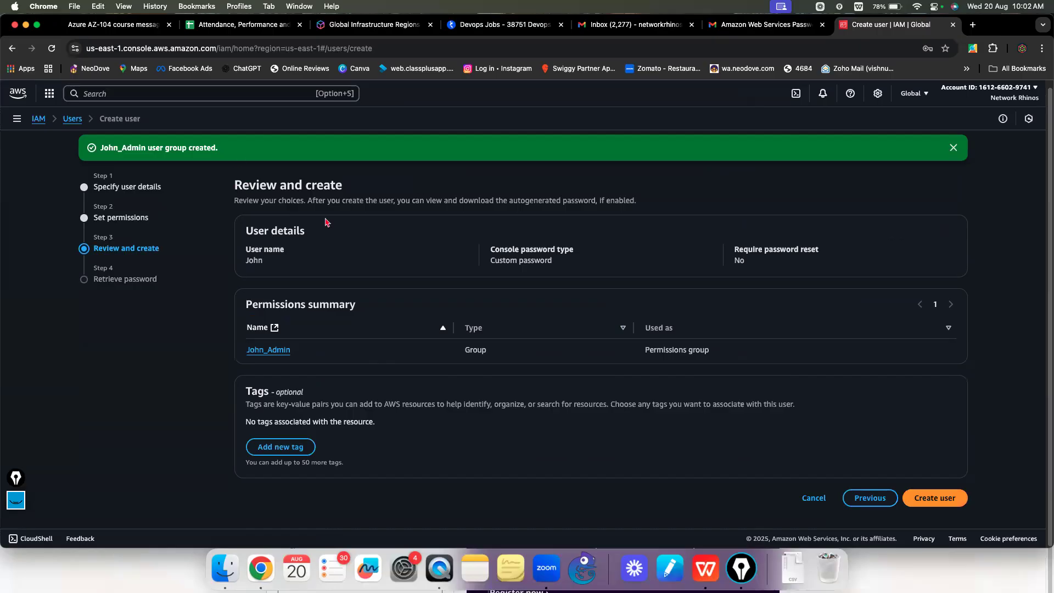
double_click(255, 261)
click(768, 241)
Create user John and reveal his console password in plain text
click(930, 504)
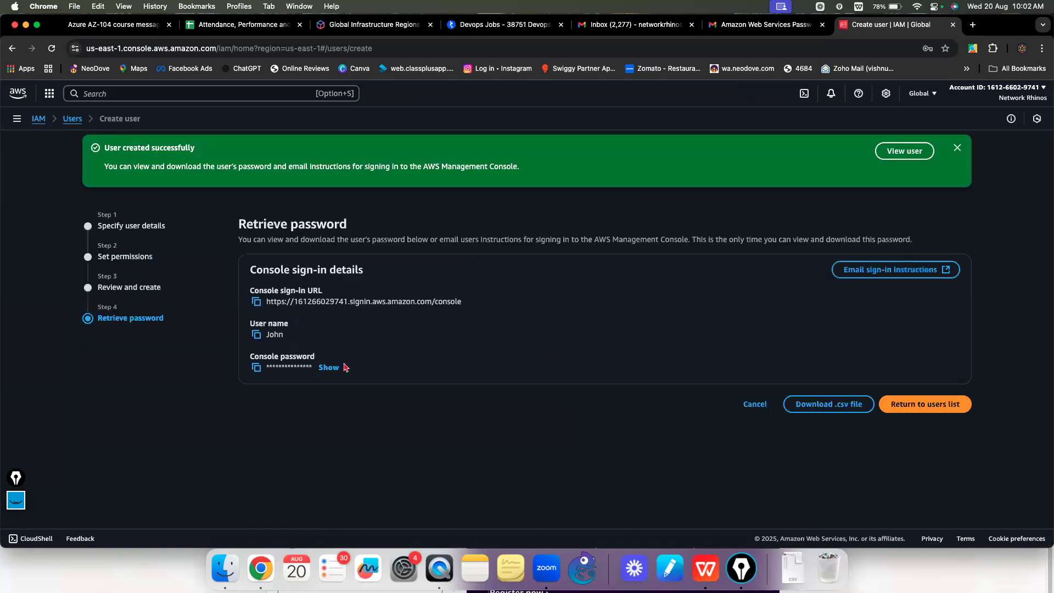
click(329, 367)
scroll(323, 300, up, 3)
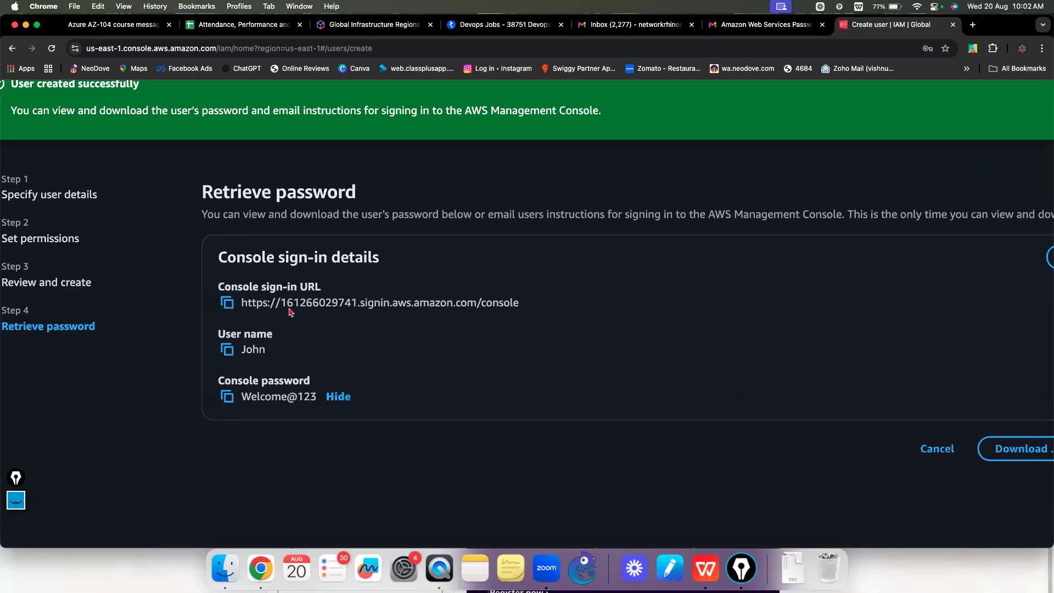
scroll(290, 312, down, 3)
scroll(290, 312, down, 3)
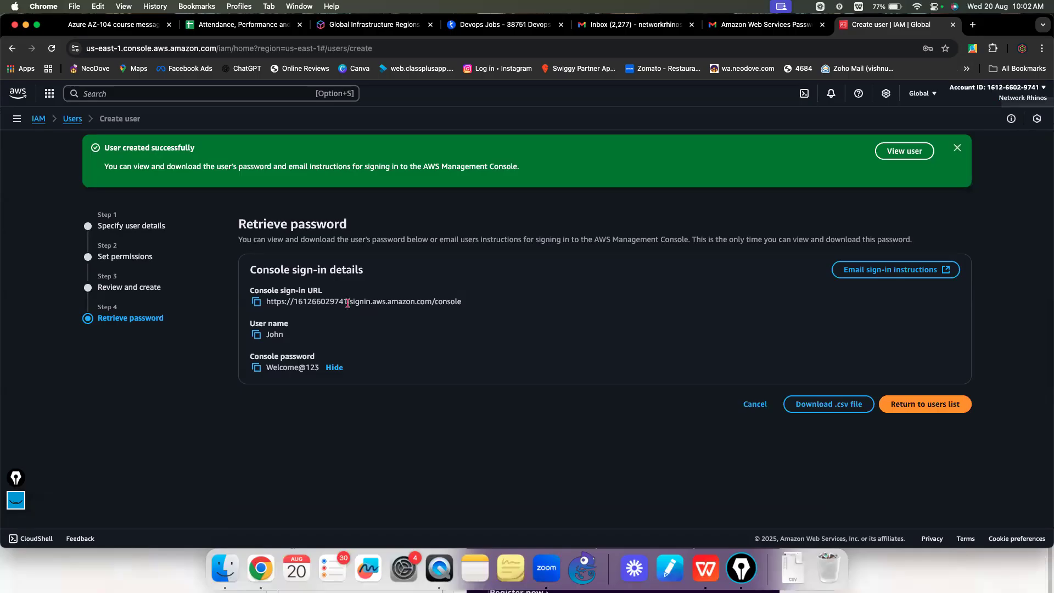
Copy John's console sign-in URL to the clipboard
drag(348, 303, 461, 299)
click(461, 299)
drag(344, 306, 466, 298)
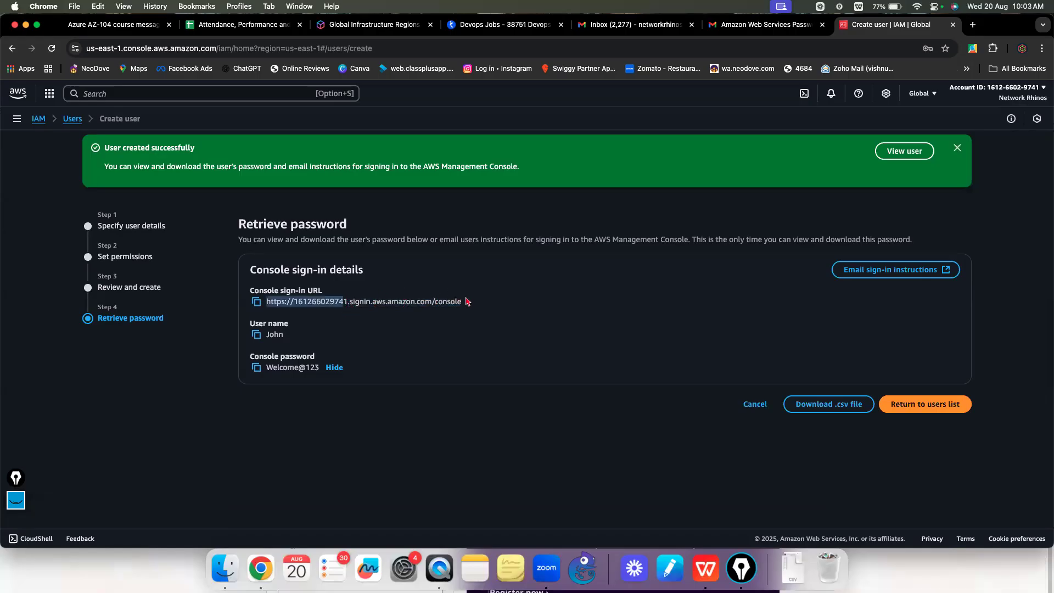
click(351, 302)
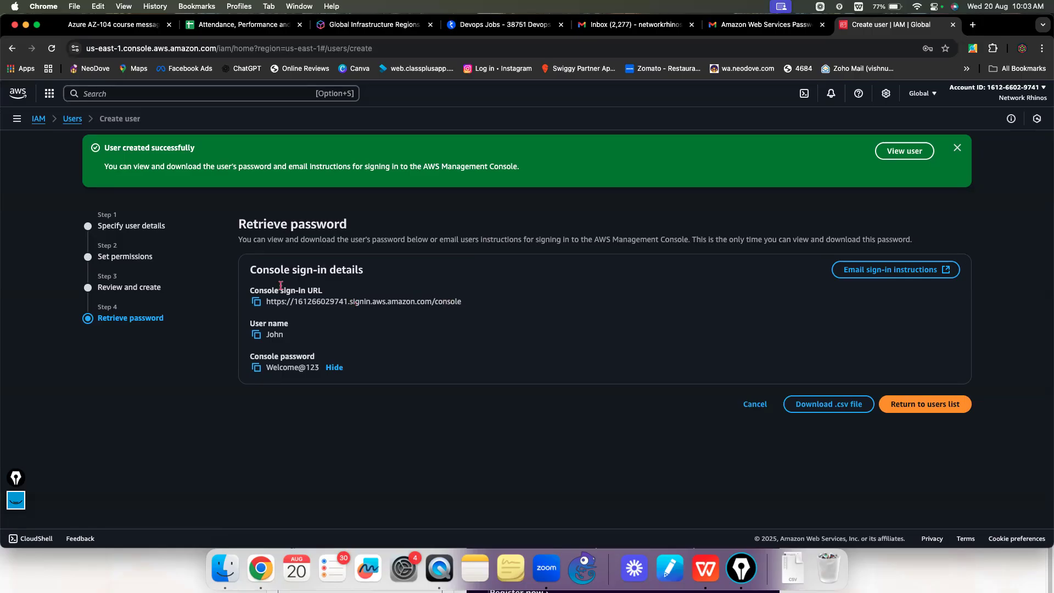
click(257, 302)
key(super+shift+n)
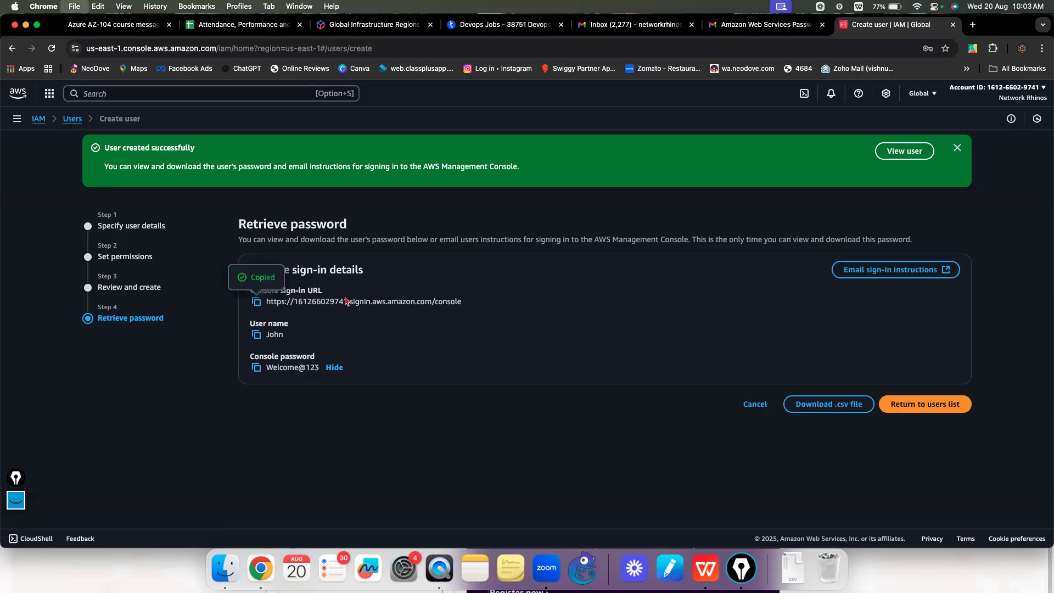
Load the pasted IAM sign-in URL, fill in the new user's username and password, and reveal the password
key(super+v)
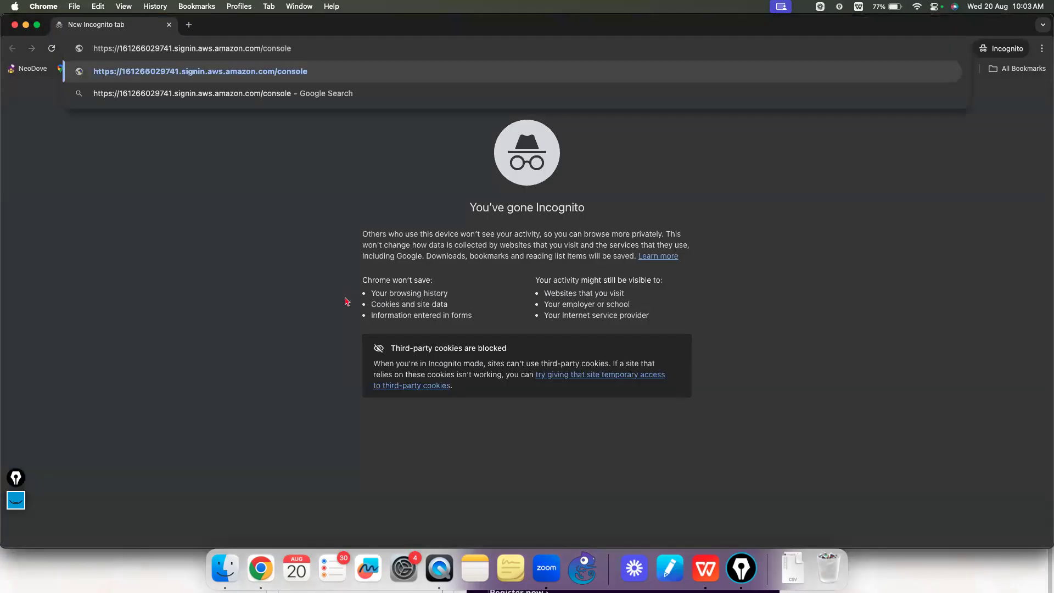
key(Return)
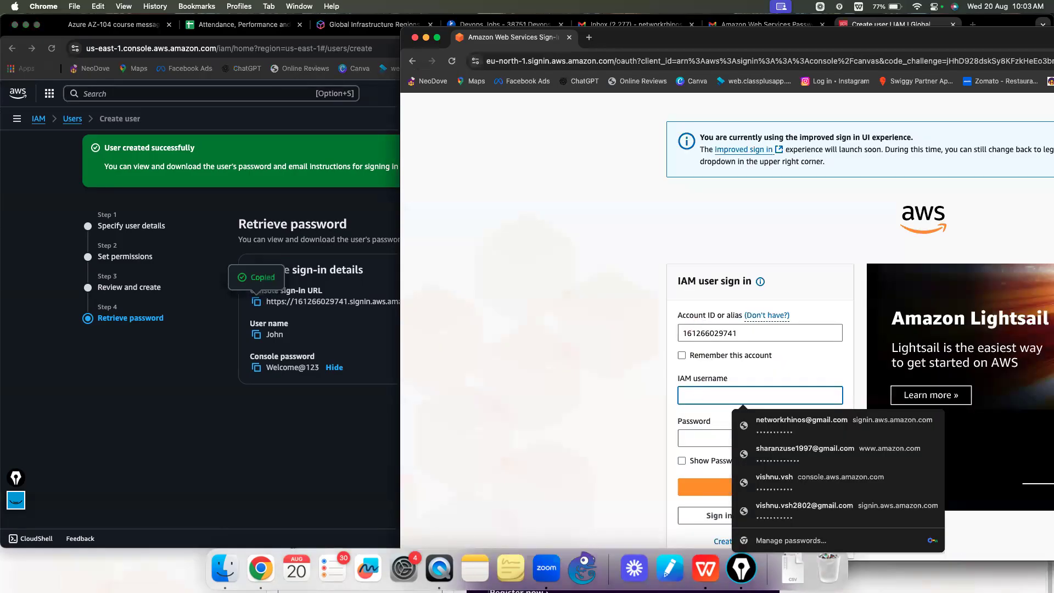
text(JO)
key(BackSpace)
text(ohn)
key(Tab)
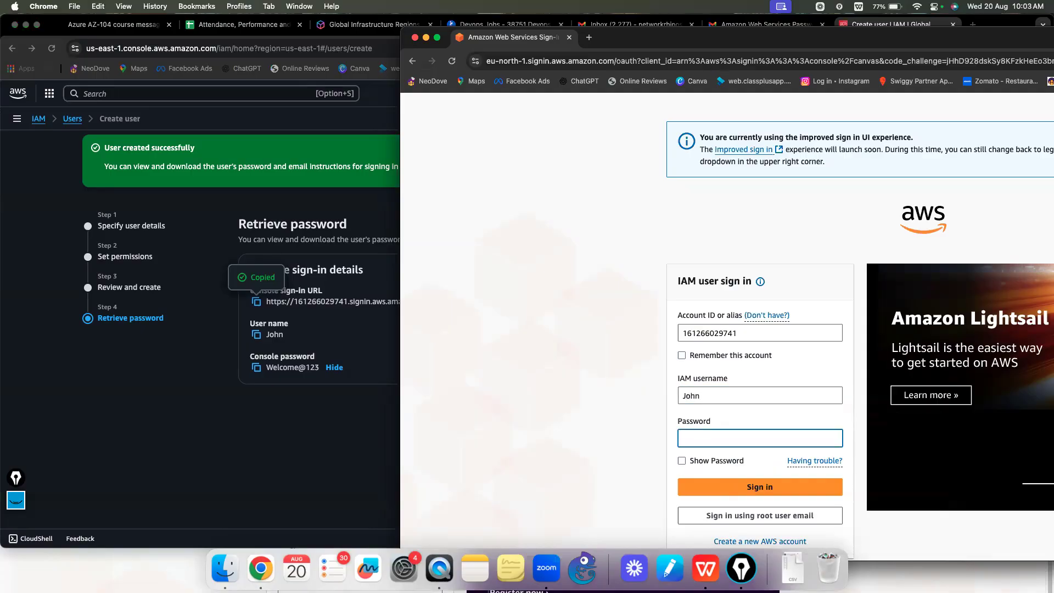
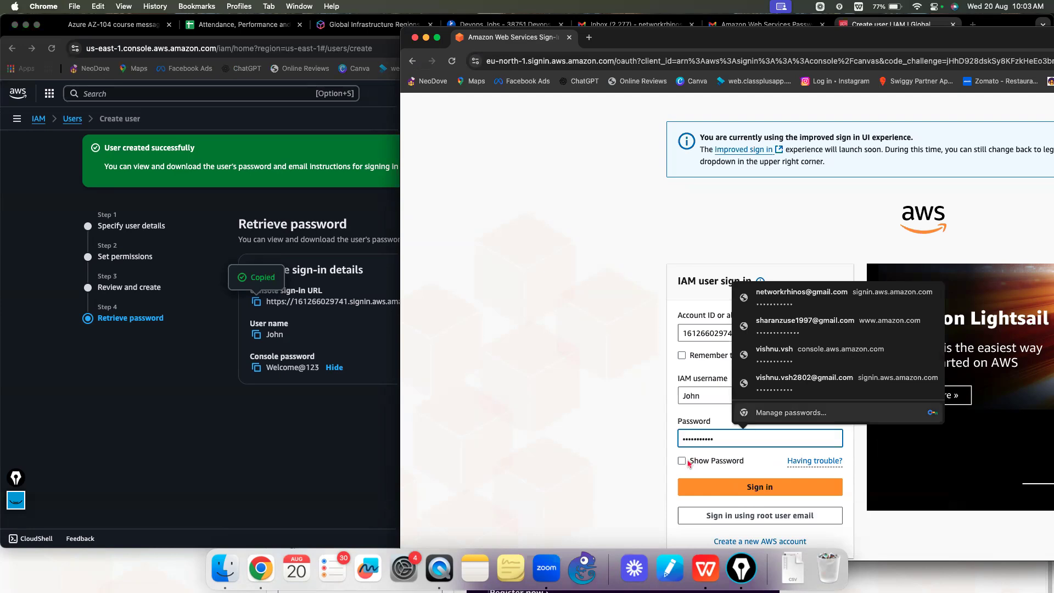
click(688, 462)
Sign in as the new IAM user, then bring the administrator's console window back to the front
click(721, 490)
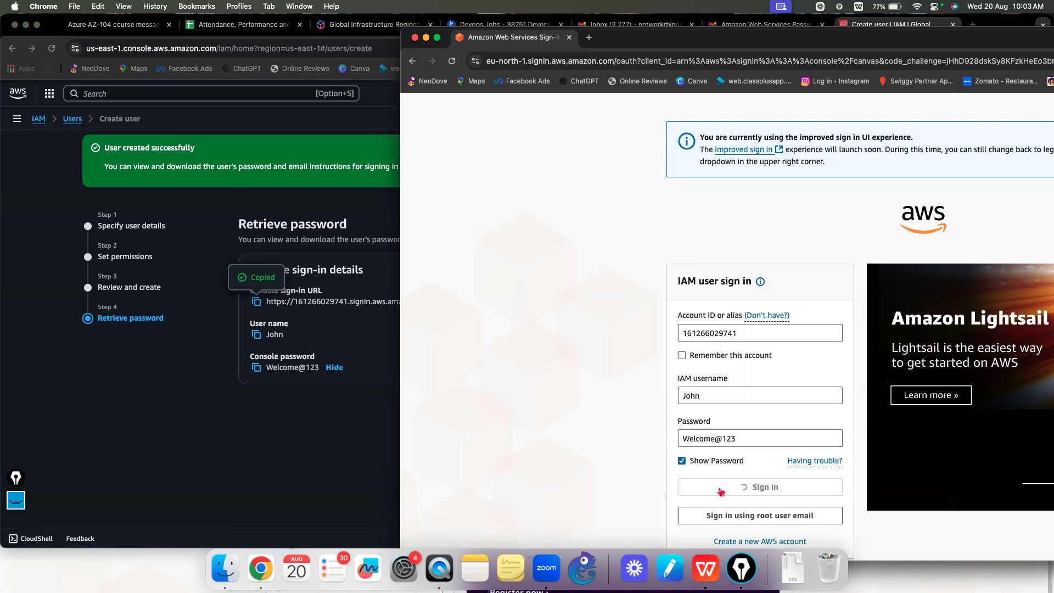
drag(839, 43, 565, 53)
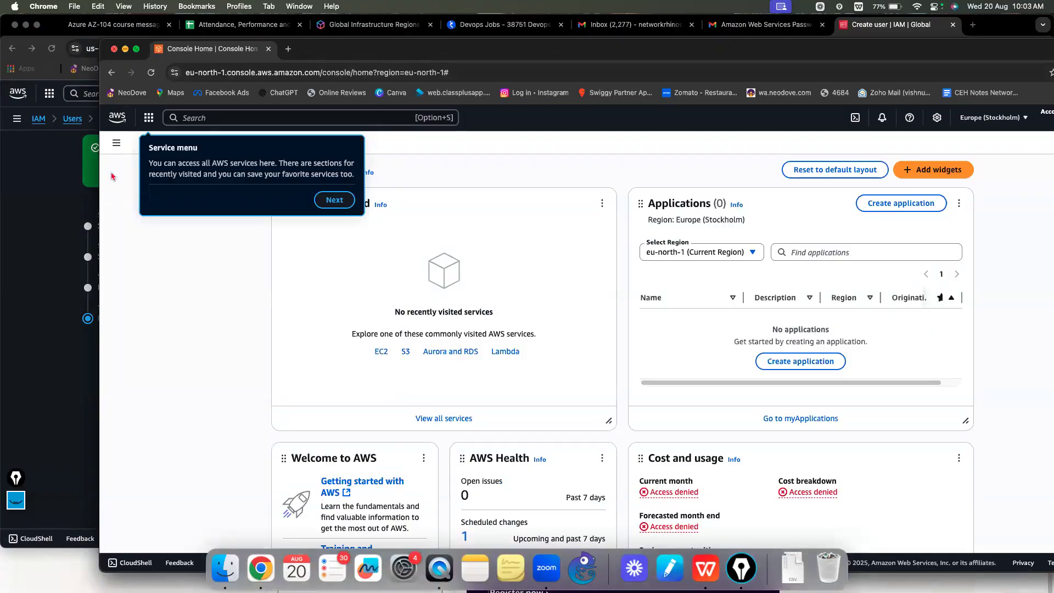
click(94, 200)
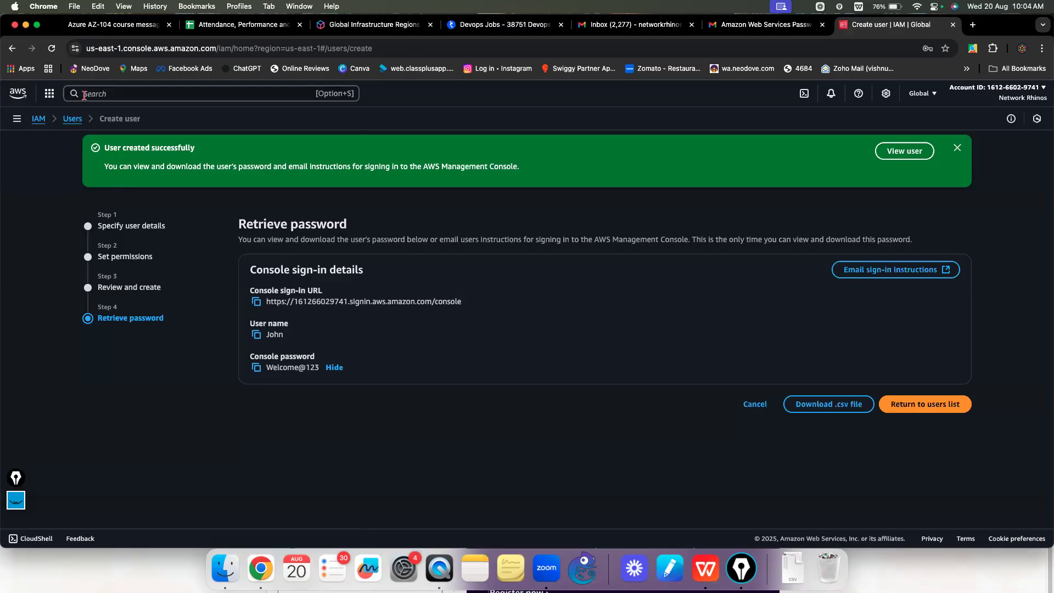
From the Users list, open the user's Security credentials and start assigning an MFA device
click(72, 120)
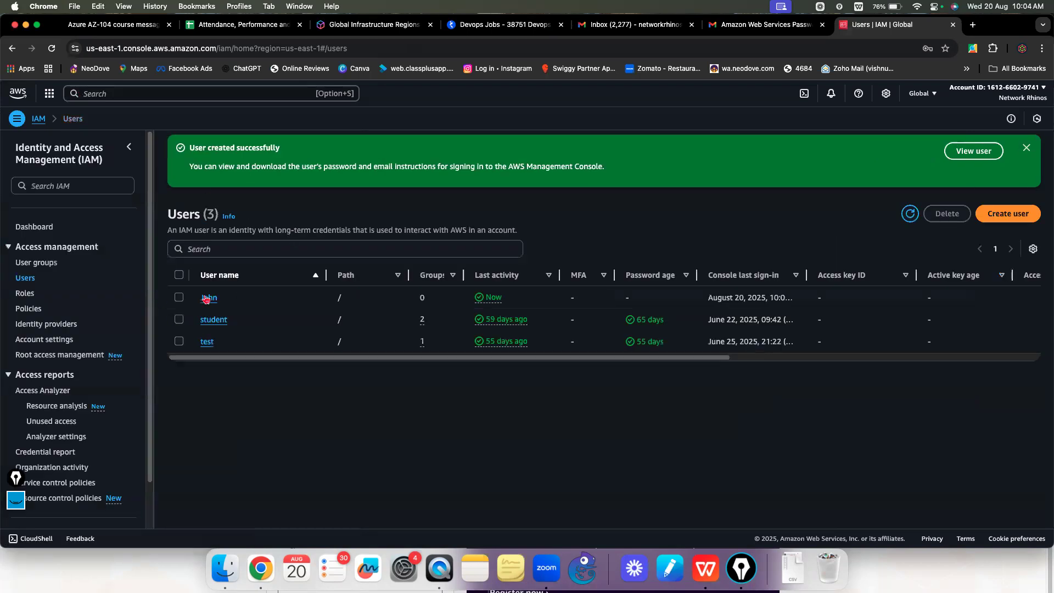
click(209, 299)
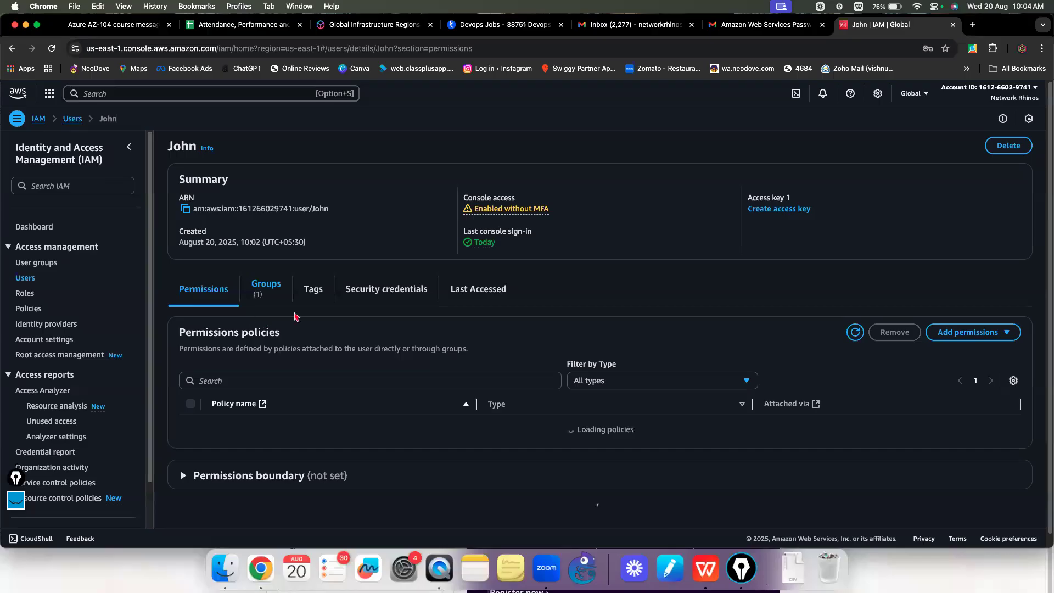
click(379, 291)
scroll(399, 324, down, 2)
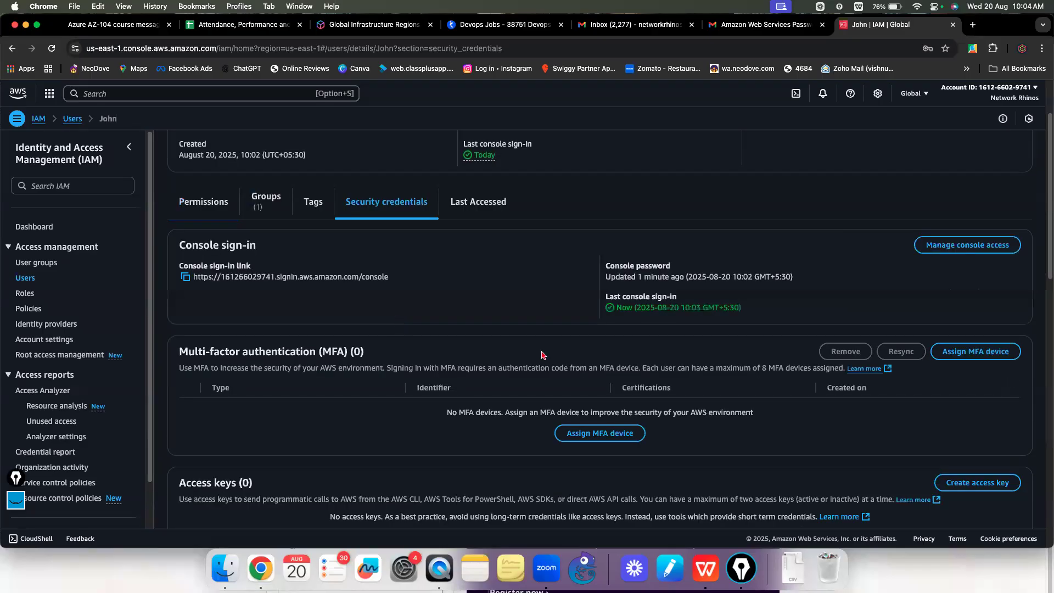
scroll(542, 356, down, 2)
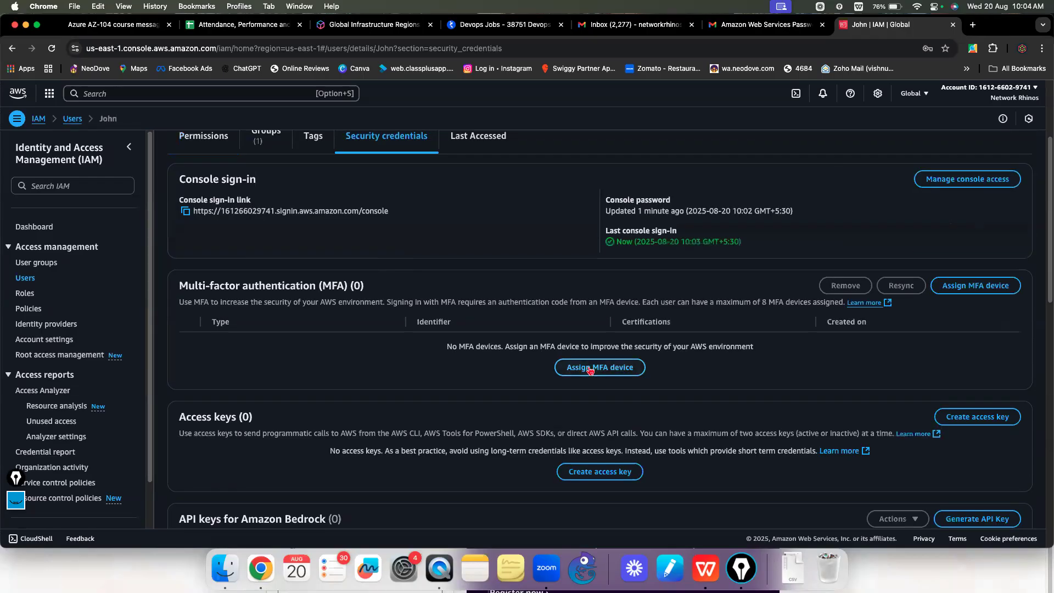
click(590, 368)
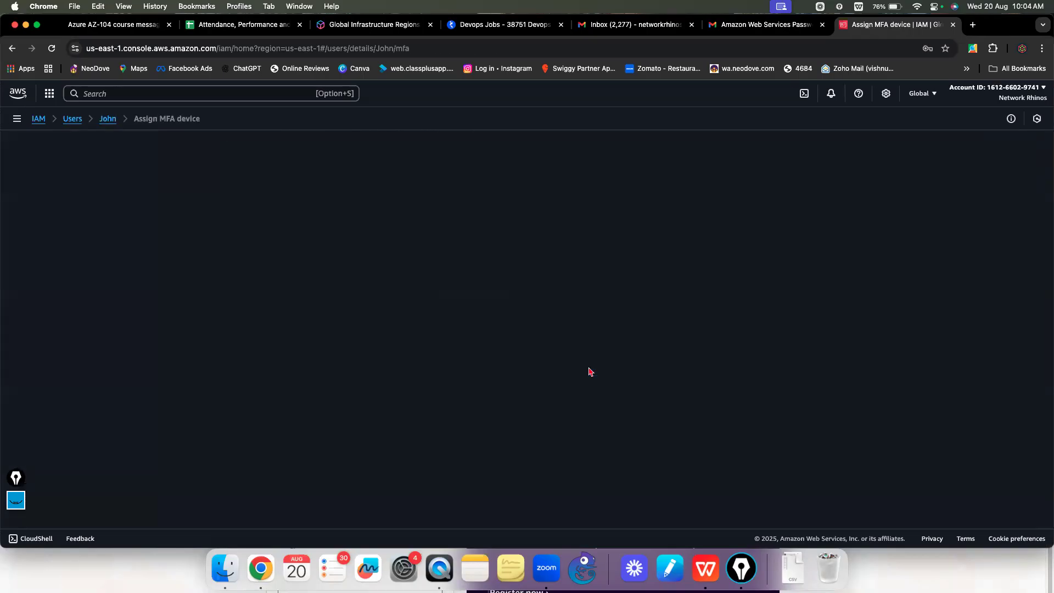
Name the passkey MFA device UBKey1 and continue to the device setup step
scroll(385, 297, down, 3)
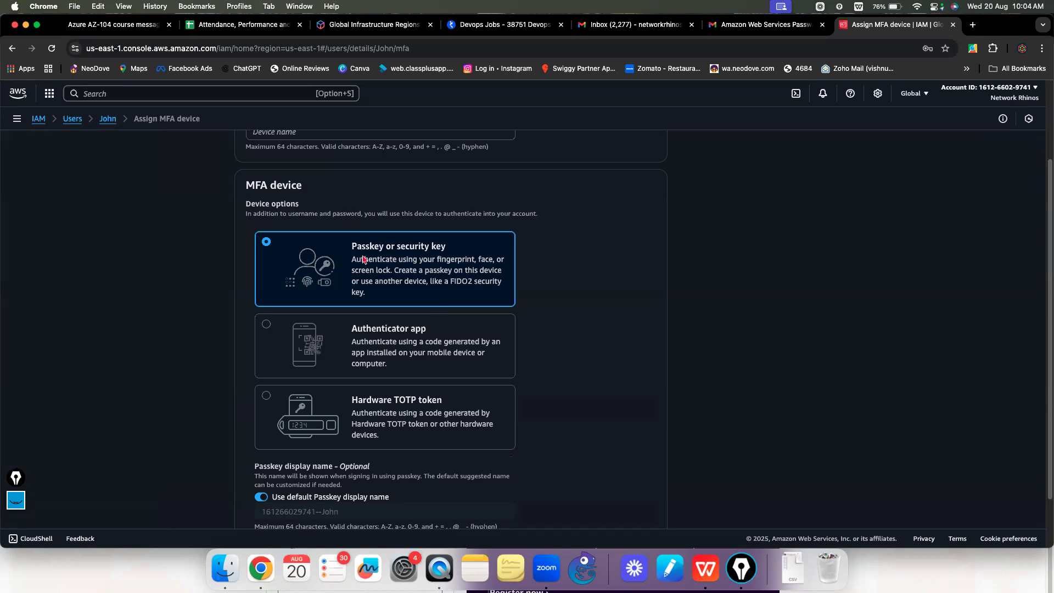
scroll(352, 201, up, 3)
click(333, 206)
text(UBKey)
key(BackSpace)
key(BackSpace)
key(BackSpace)
text(ey)
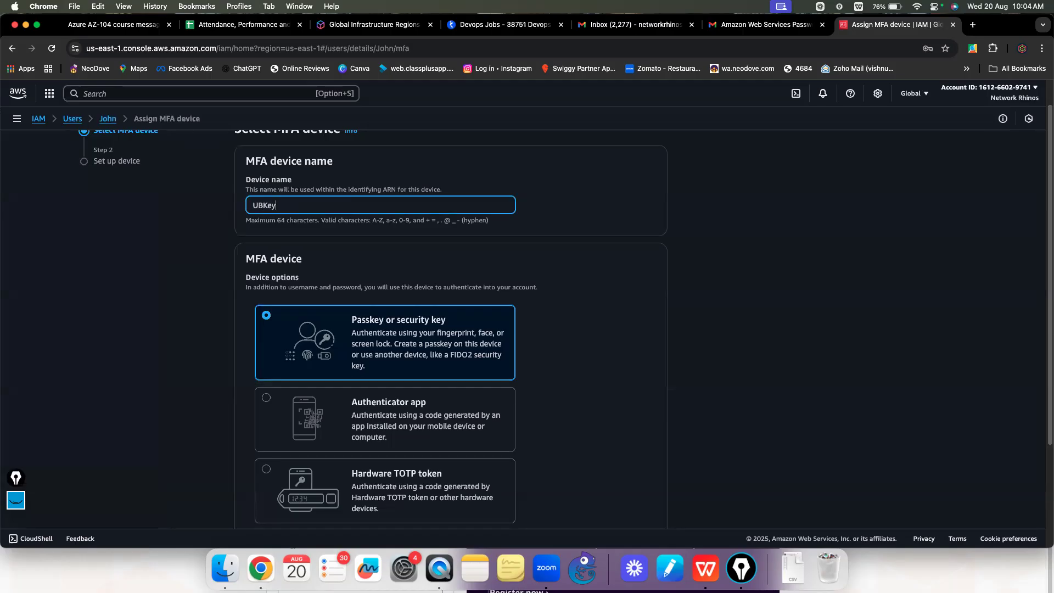
text(1)
scroll(451, 295, down, 5)
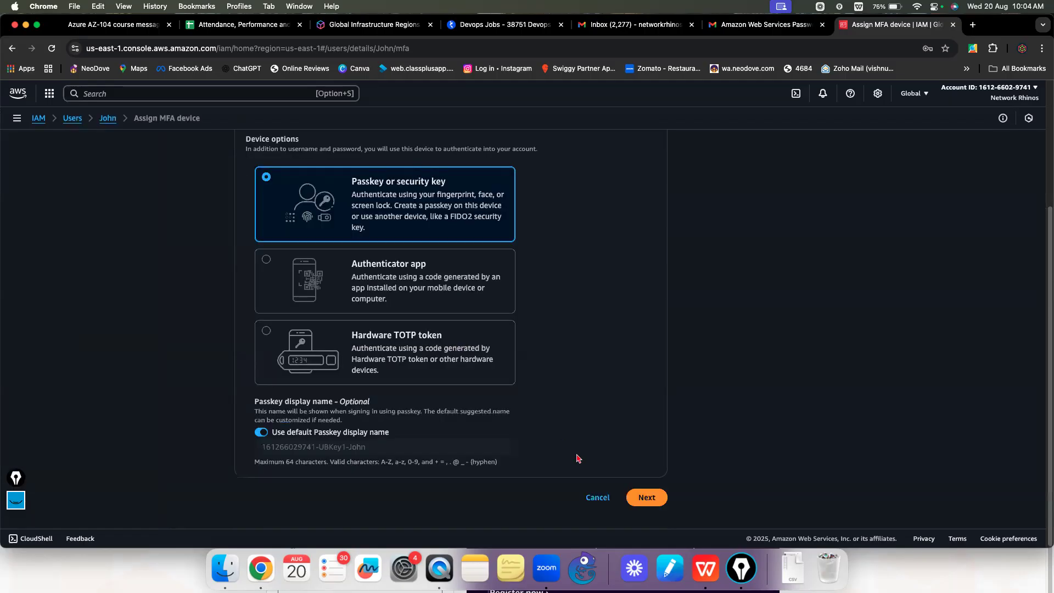
click(639, 500)
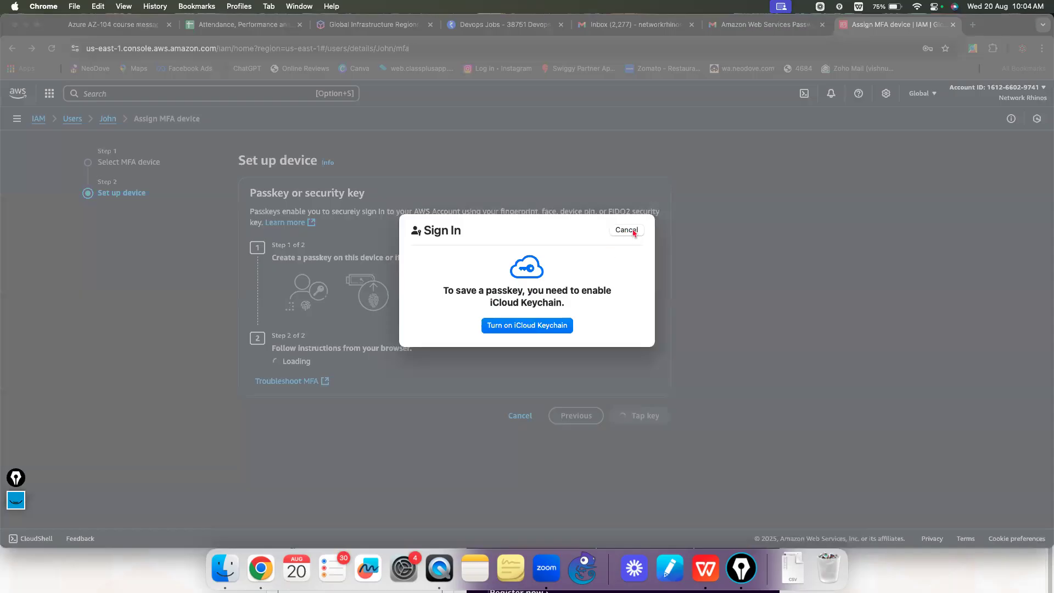
Decline iCloud Keychain, choose to save the passkey on a phone or security key, then close the QR dialog
click(633, 231)
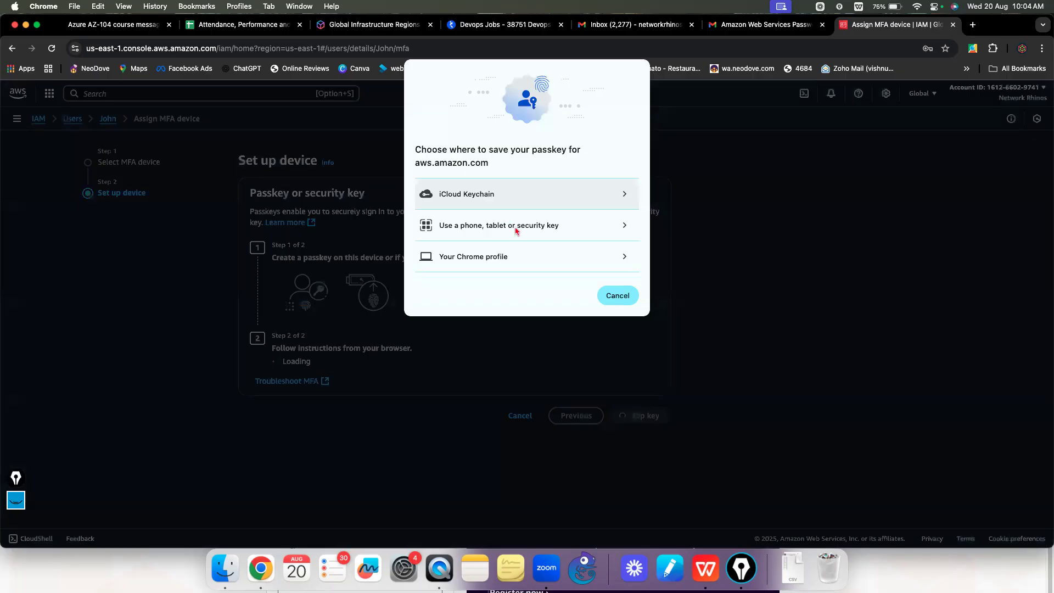
click(551, 232)
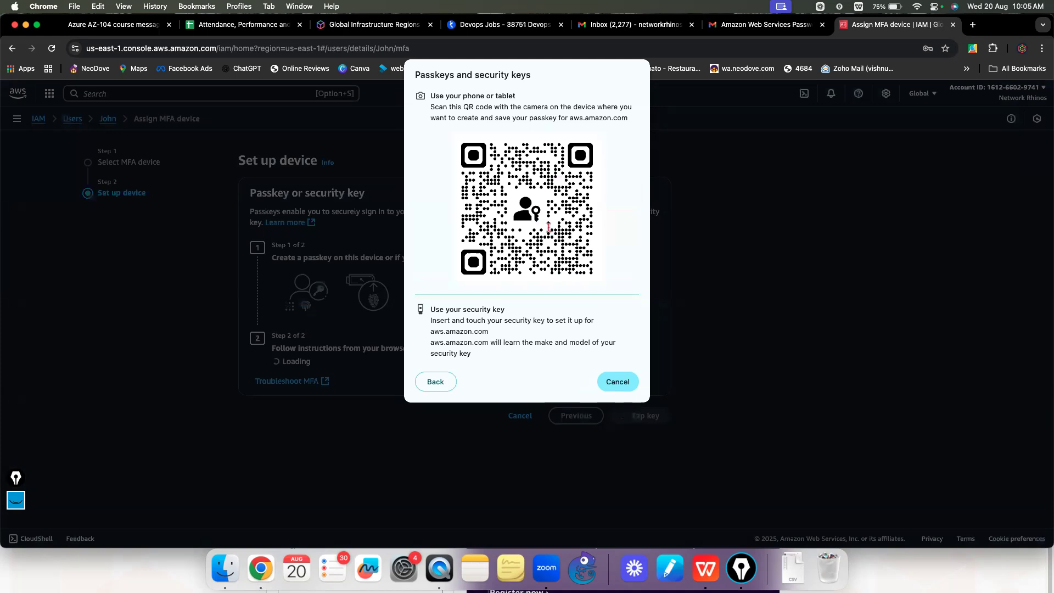
key(Escape)
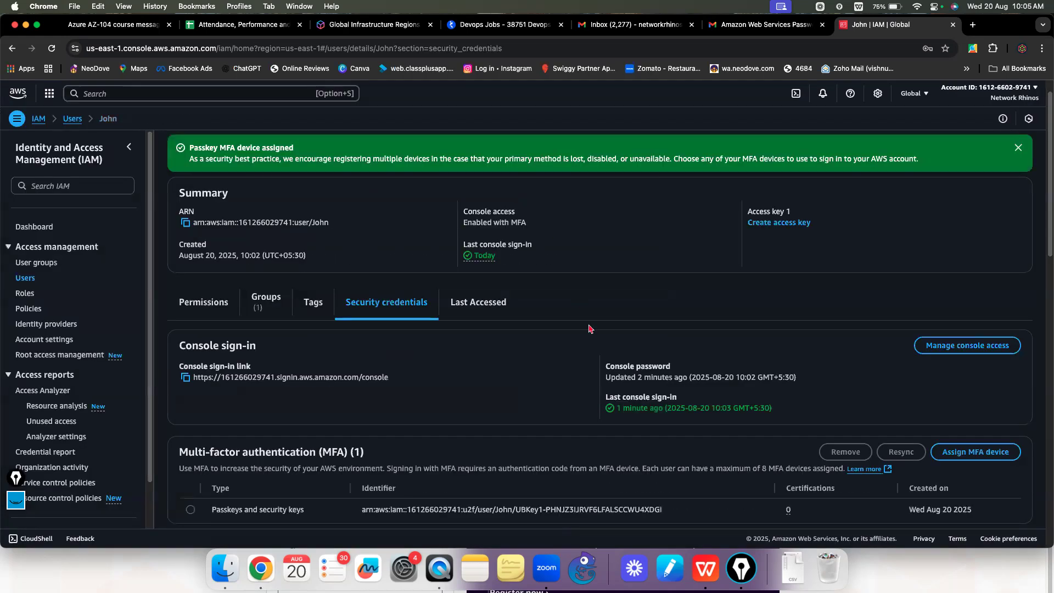
Review the user's security credentials, return to the Users list, and open the account menu to copy the account ID
scroll(590, 329, down, 4)
scroll(590, 329, down, 6)
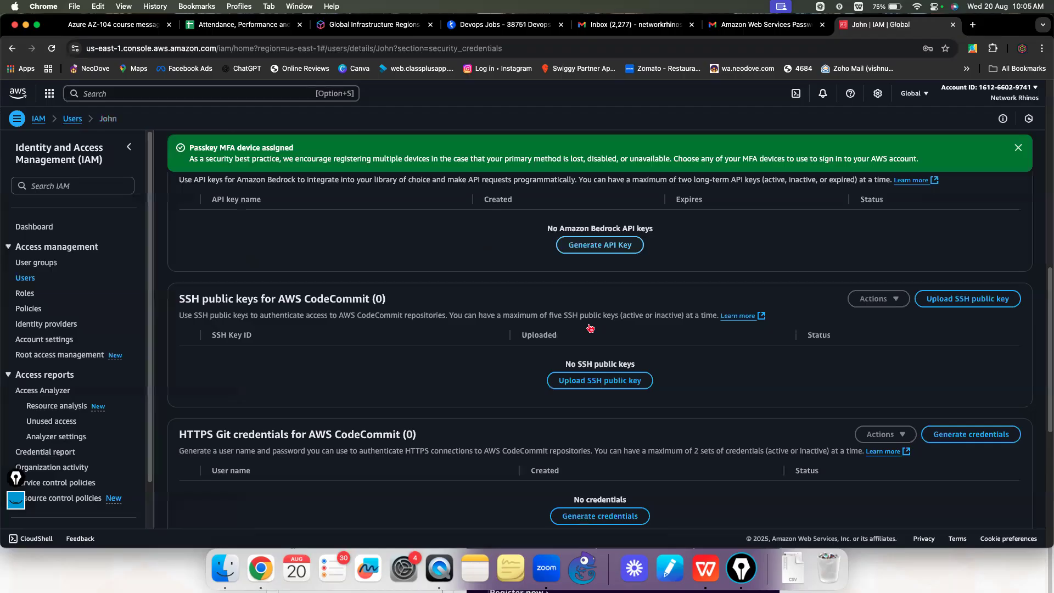
scroll(590, 328, up, 6)
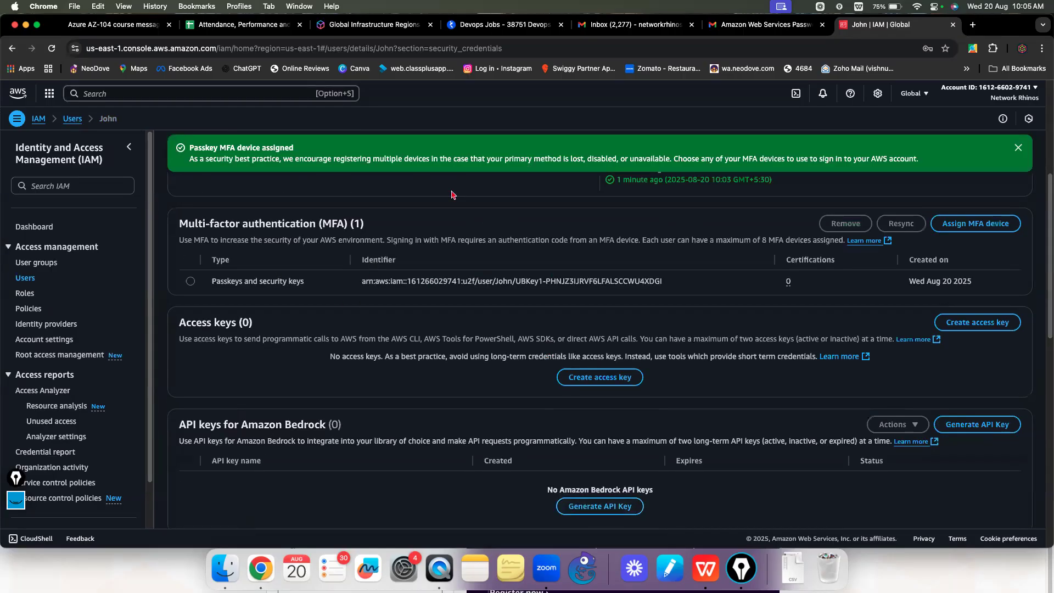
scroll(467, 214, up, 3)
scroll(525, 253, up, 2)
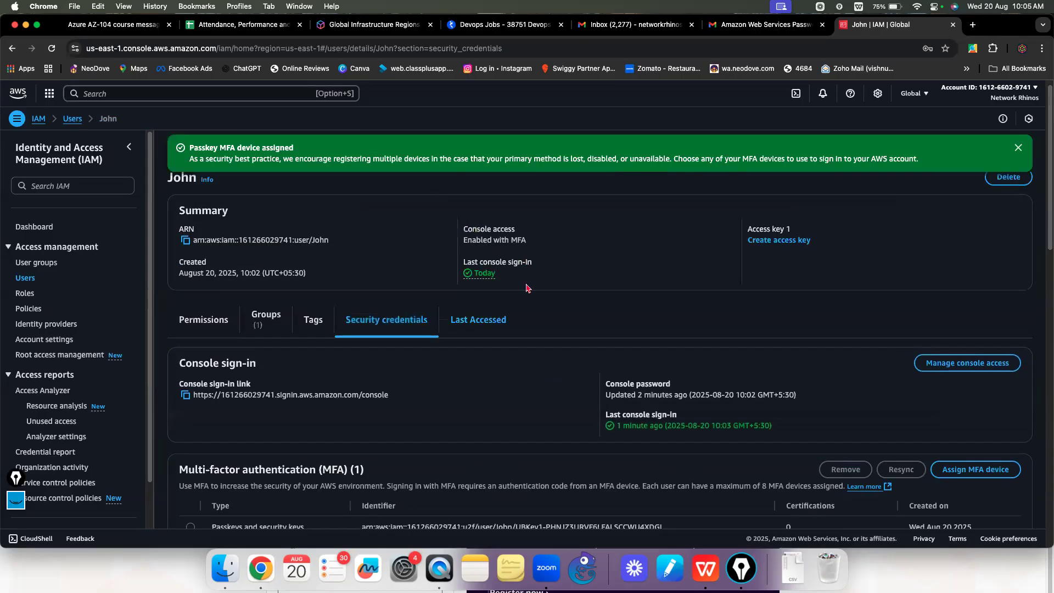
scroll(526, 288, up, 1)
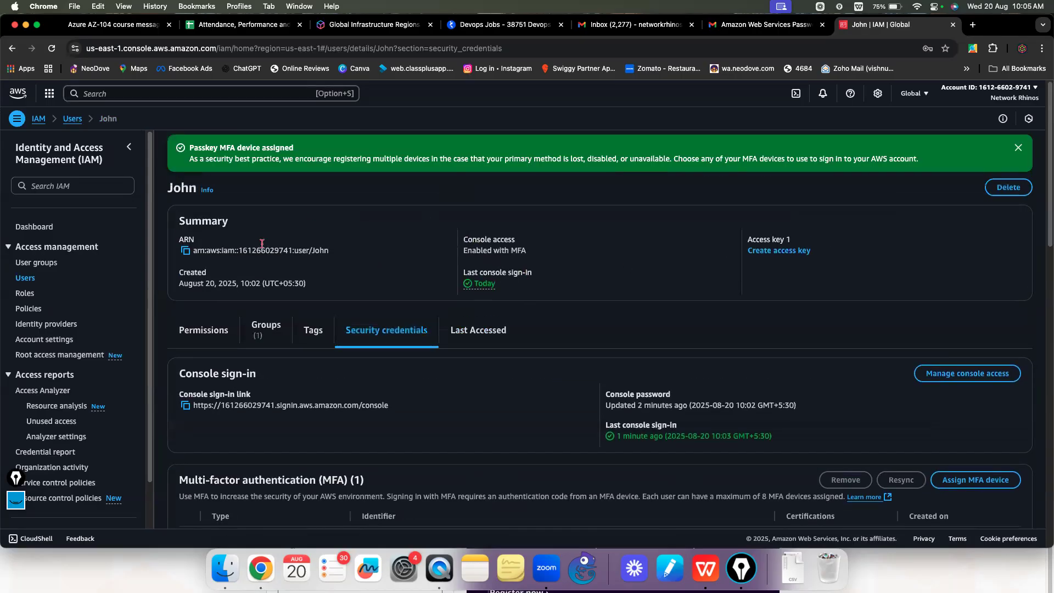
scroll(504, 235, up, 1)
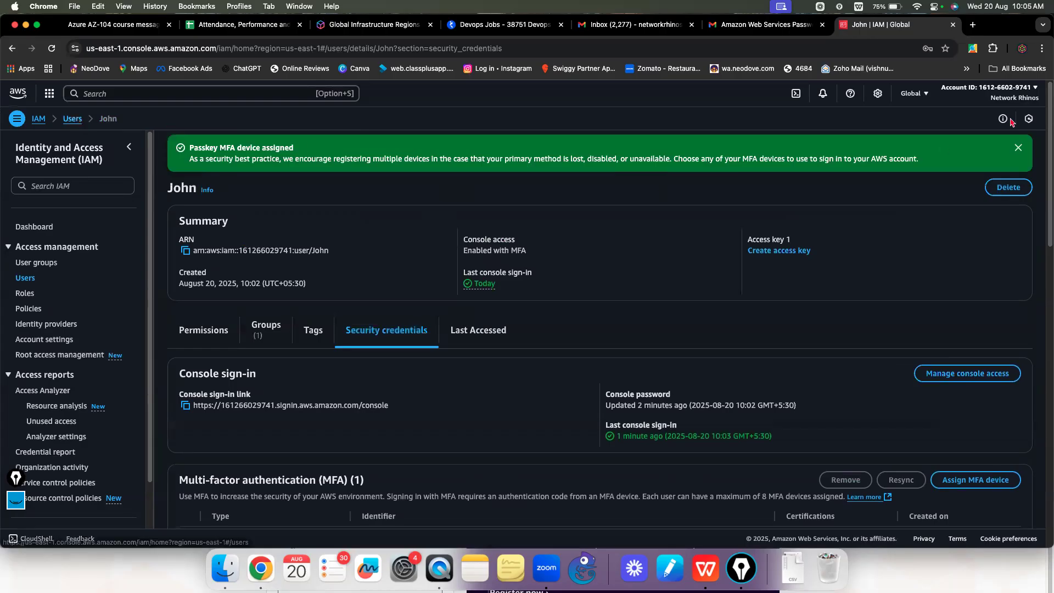
key(super+bracketleft)
click(1043, 91)
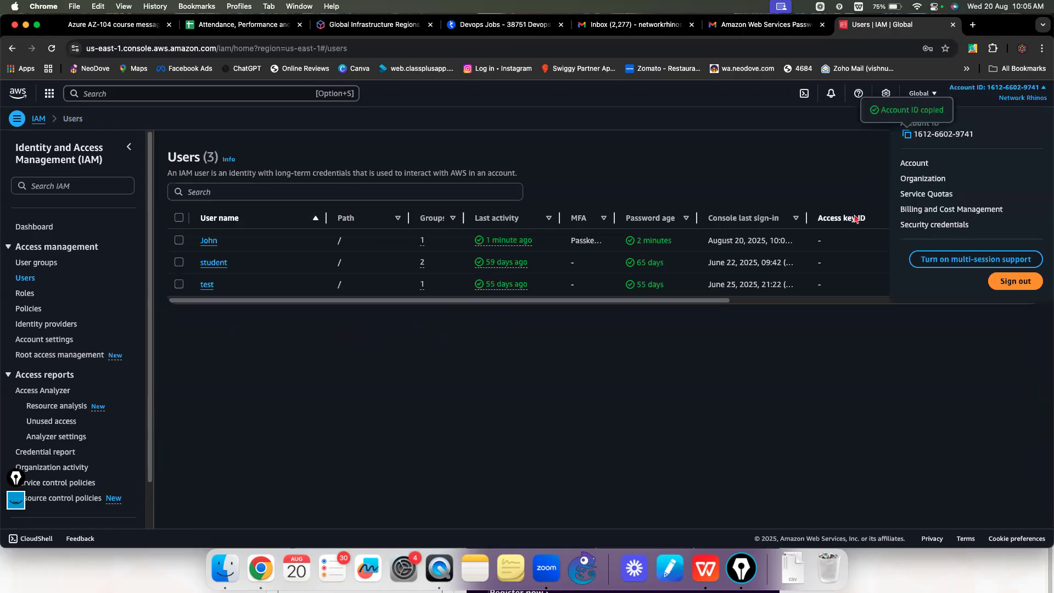
In a new private window, search 'amazon console login' and follow the AWS Management Console result to Sign in
key(super+shift+n)
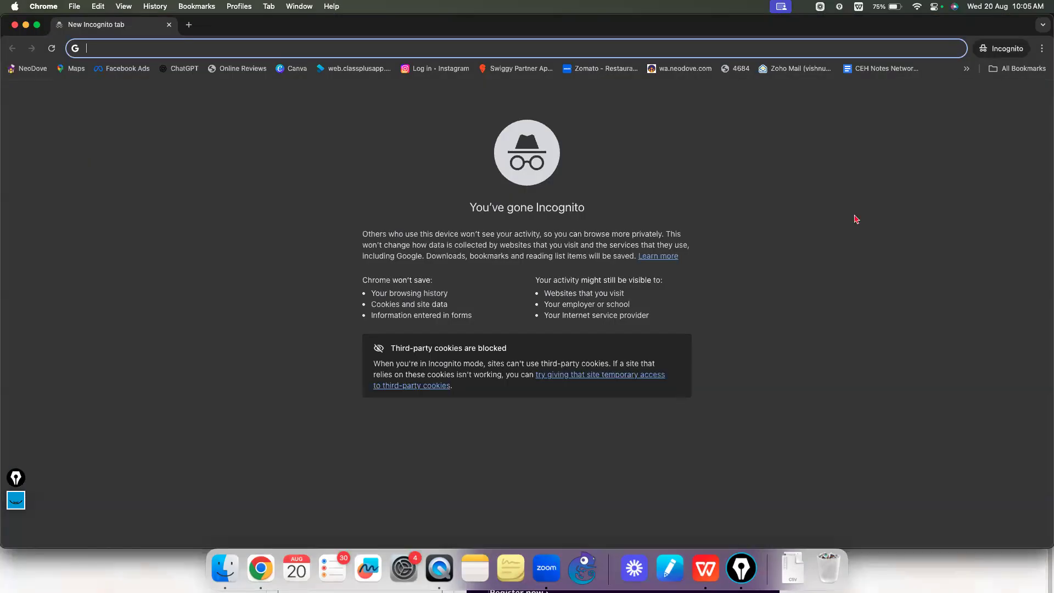
text(smsxon)
key(BackSpace)
key(BackSpace)
key(BackSpace)
key(BackSpace)
key(BackSpace)
key(BackSpace)
text(amazon console lo)
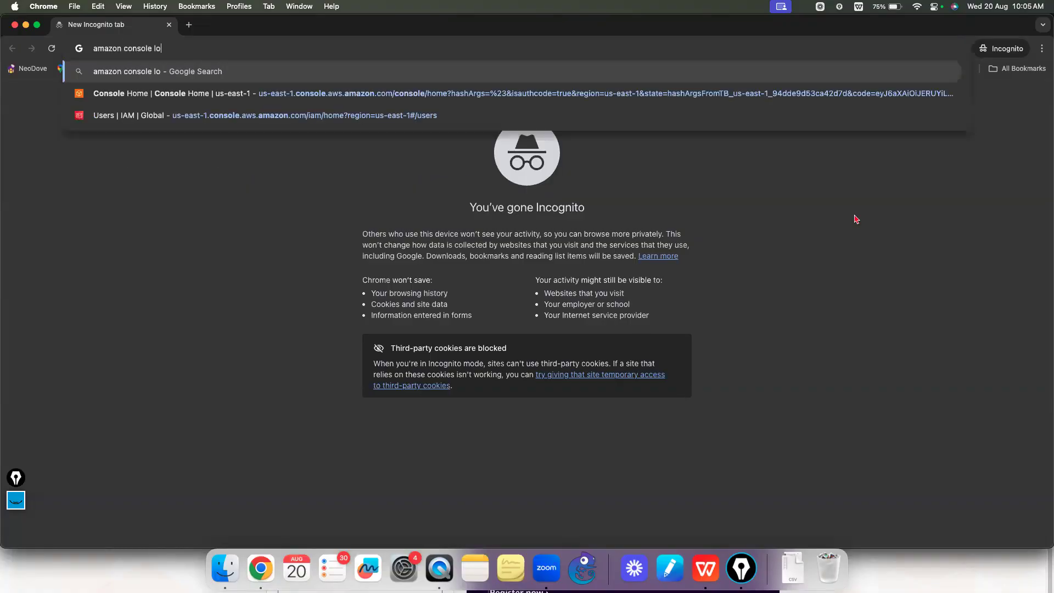
text(gin)
key(Return)
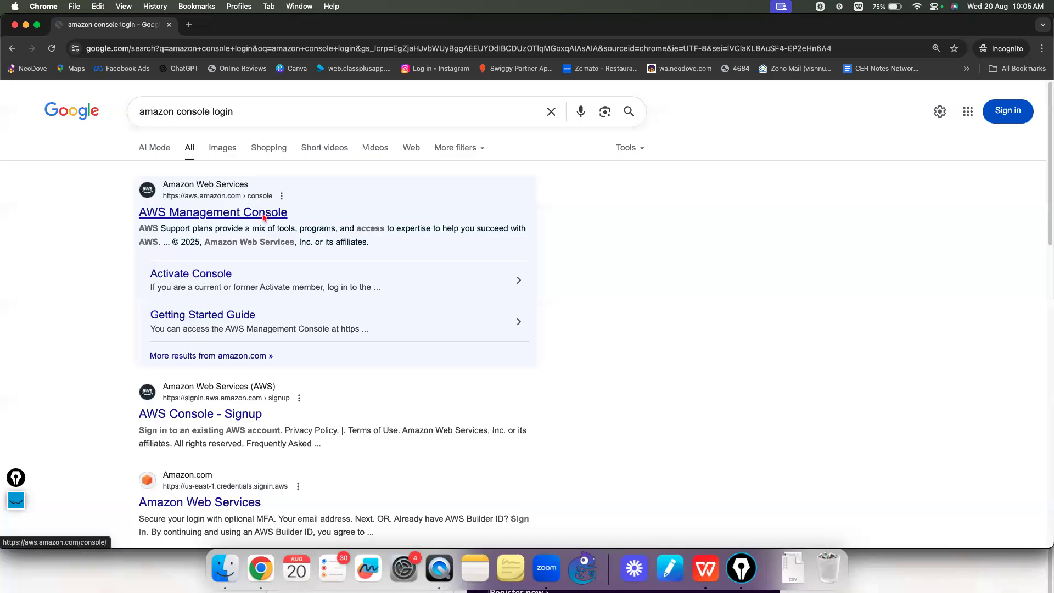
click(264, 217)
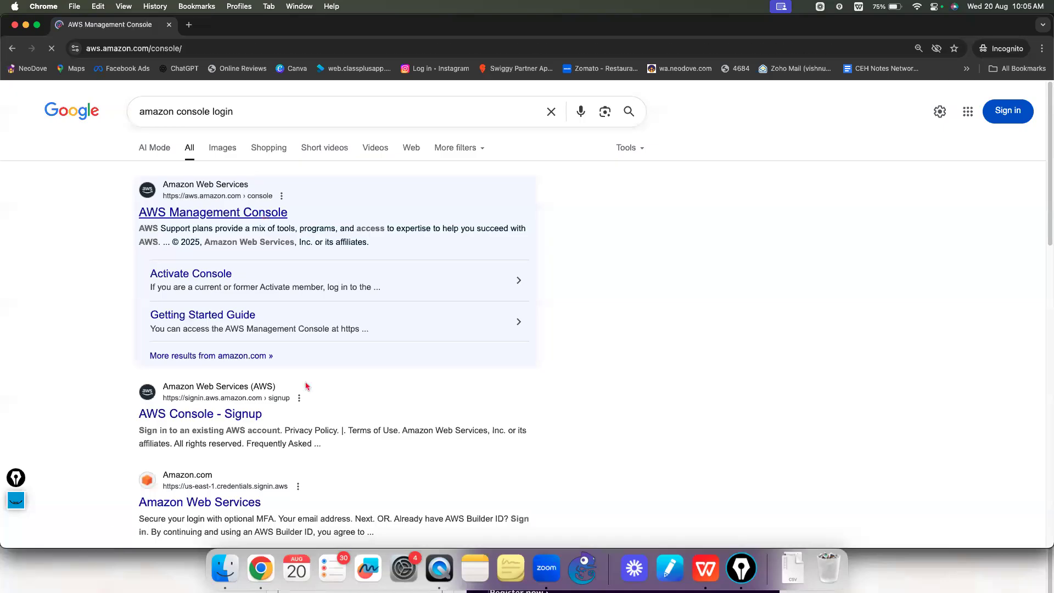
click(265, 385)
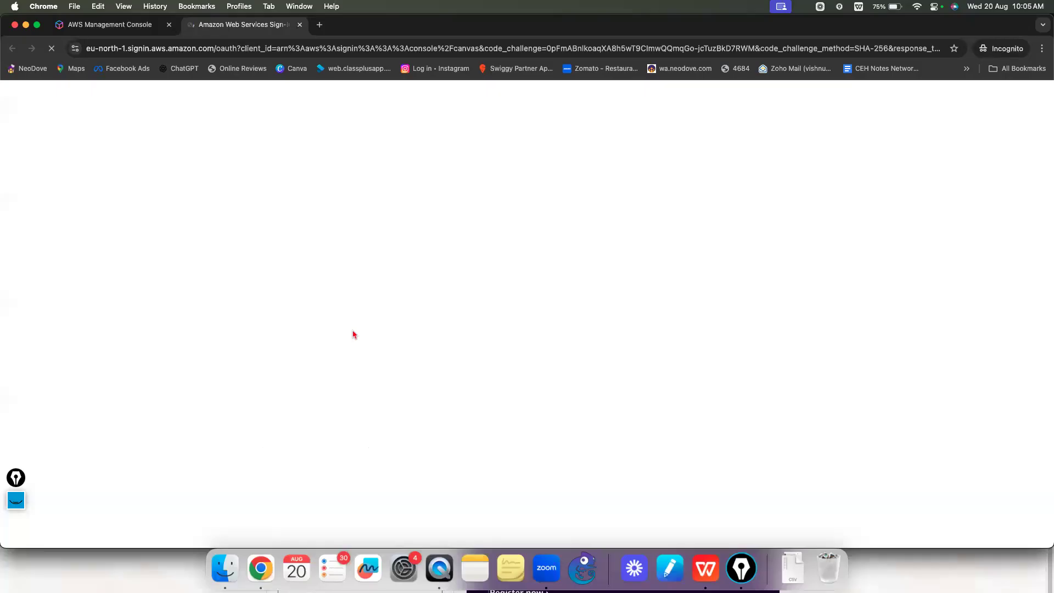
Paste the account ID, enter the IAM user's username and password, and submit the sign-in
key(super+v)
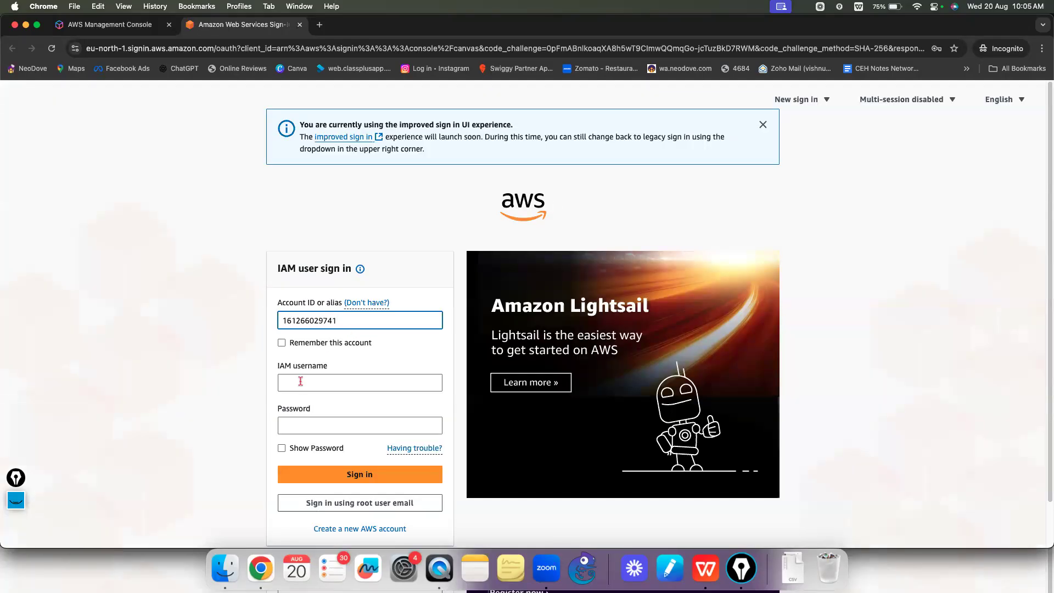
click(300, 381)
text(John)
key(Tab)
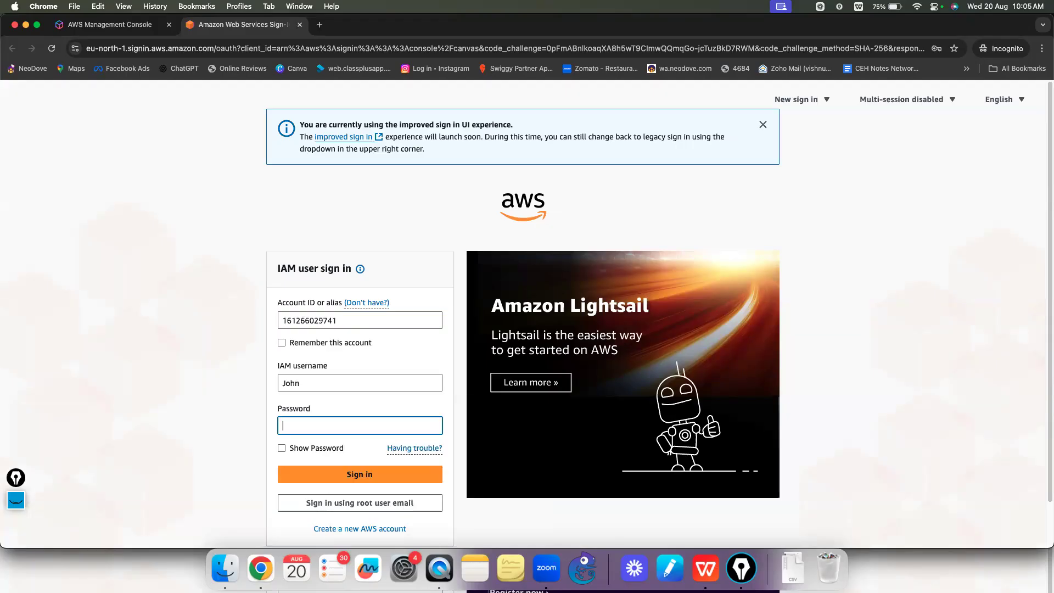
text(•••••••••••)
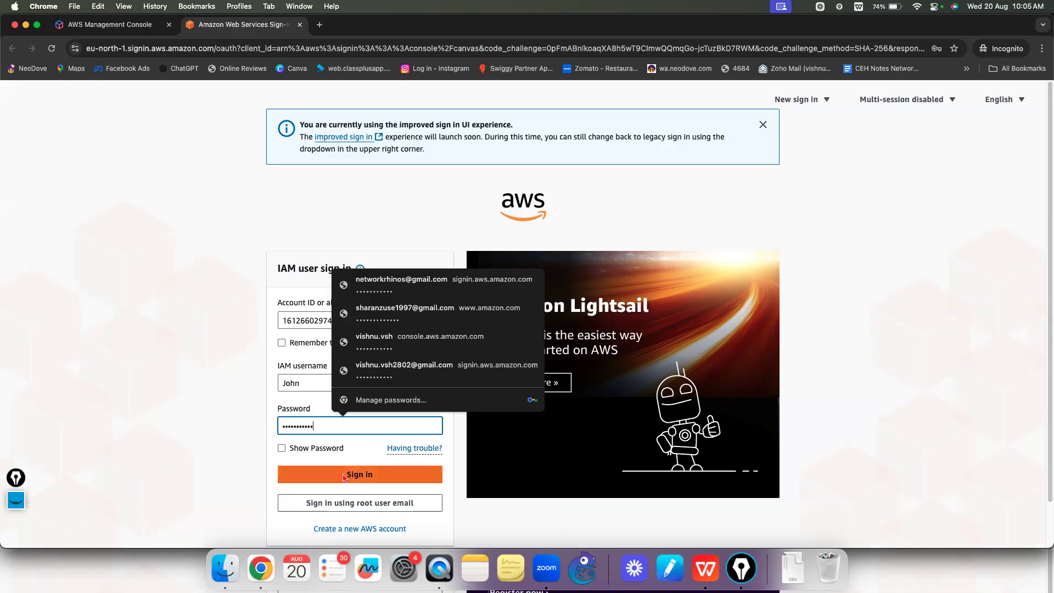
click(345, 476)
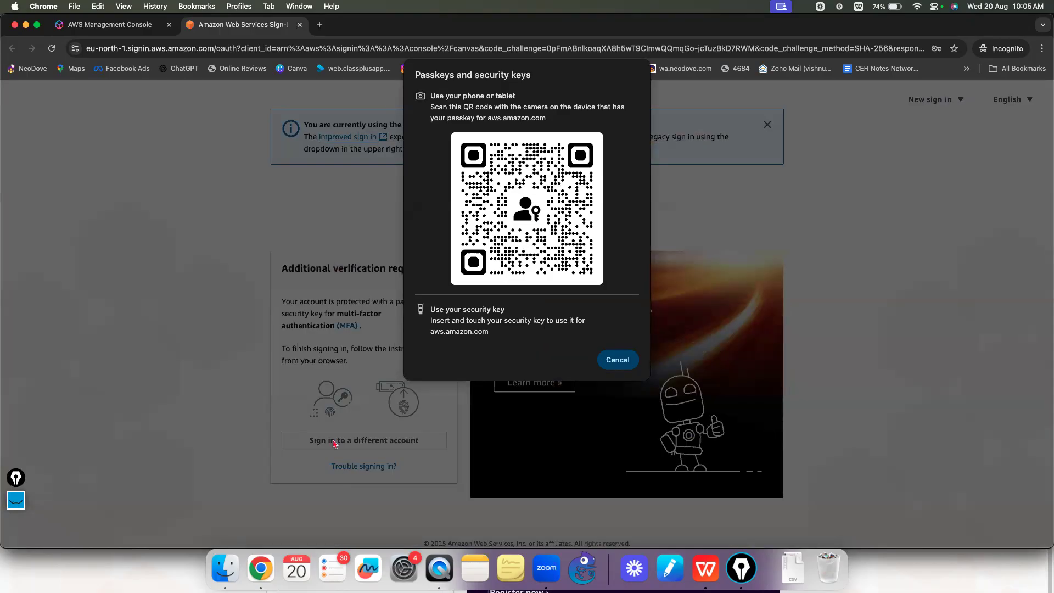
Dismiss the passkey QR dialog and step through the console welcome tour
key(Escape)
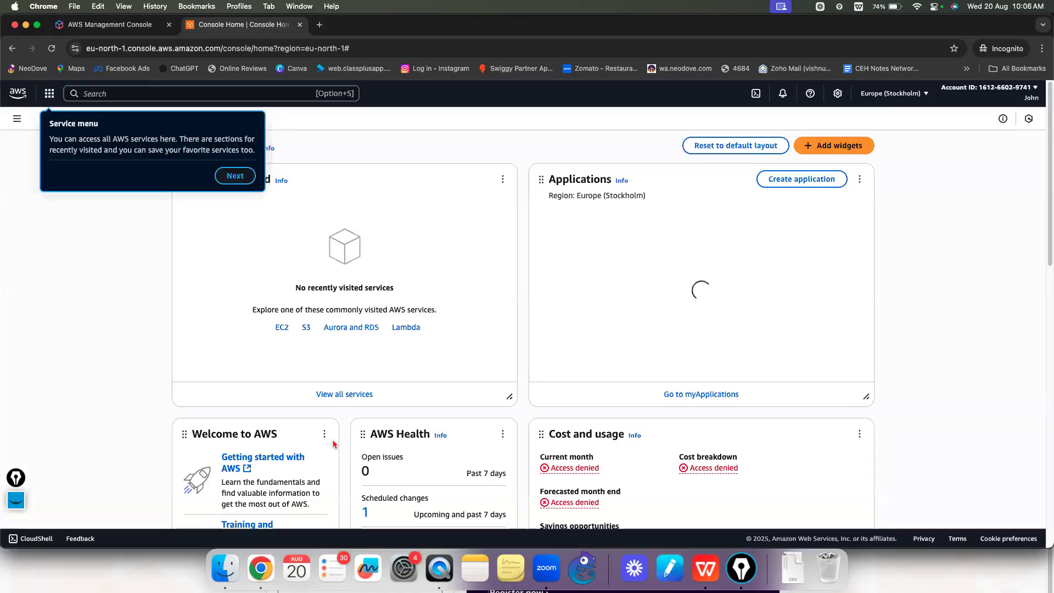
click(235, 176)
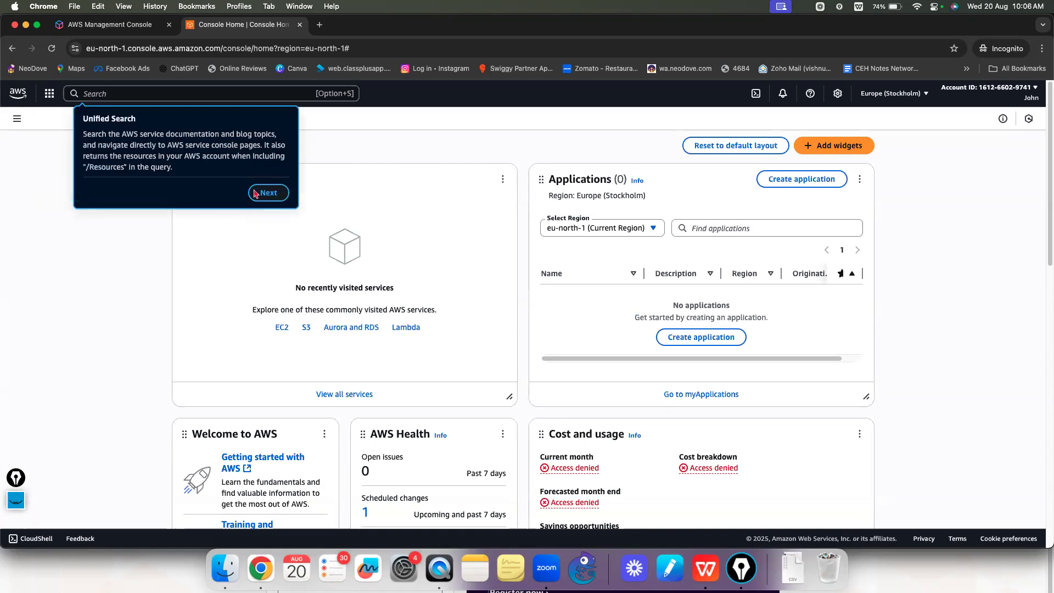
click(278, 194)
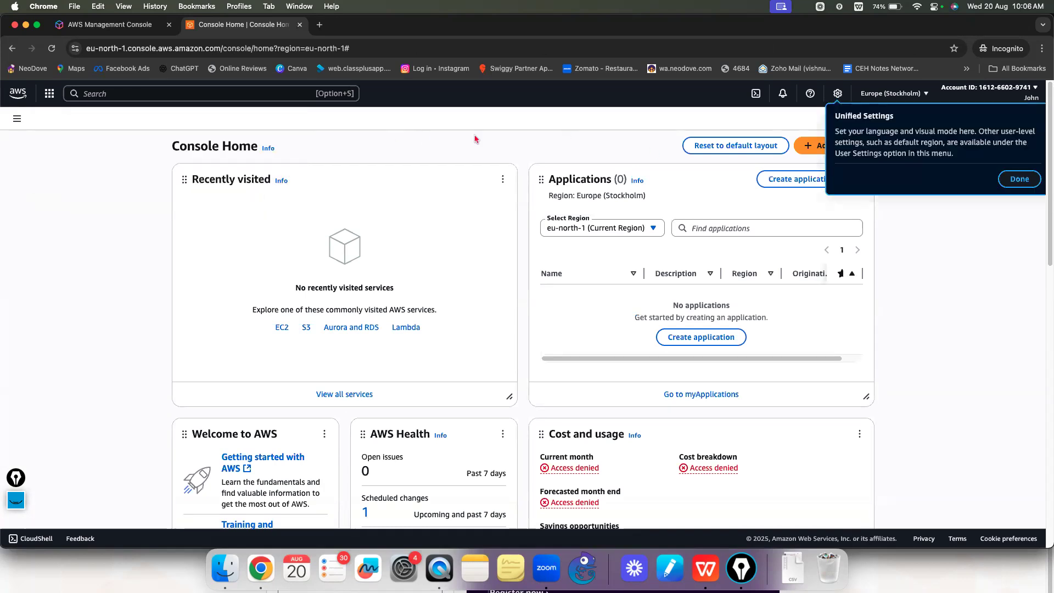